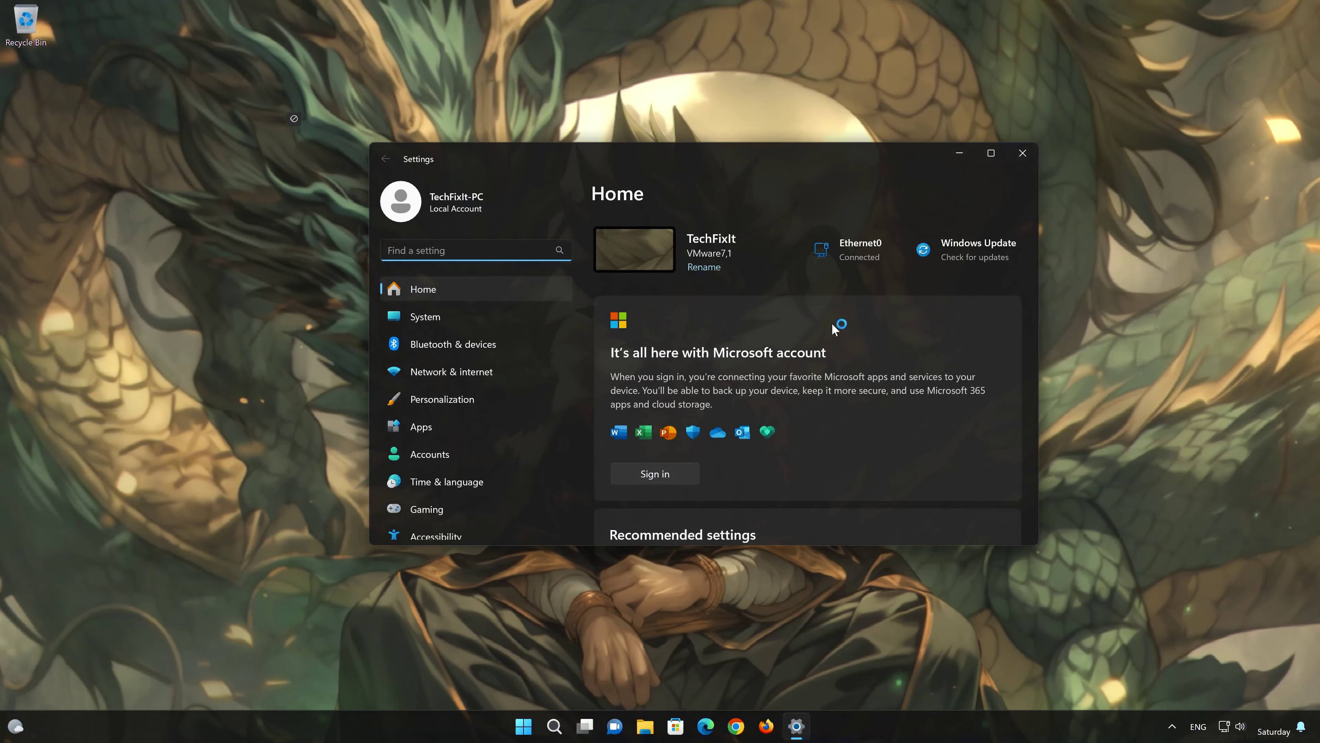
Open the list of other troubleshooters within the System troubleshooting settings
click(471, 318)
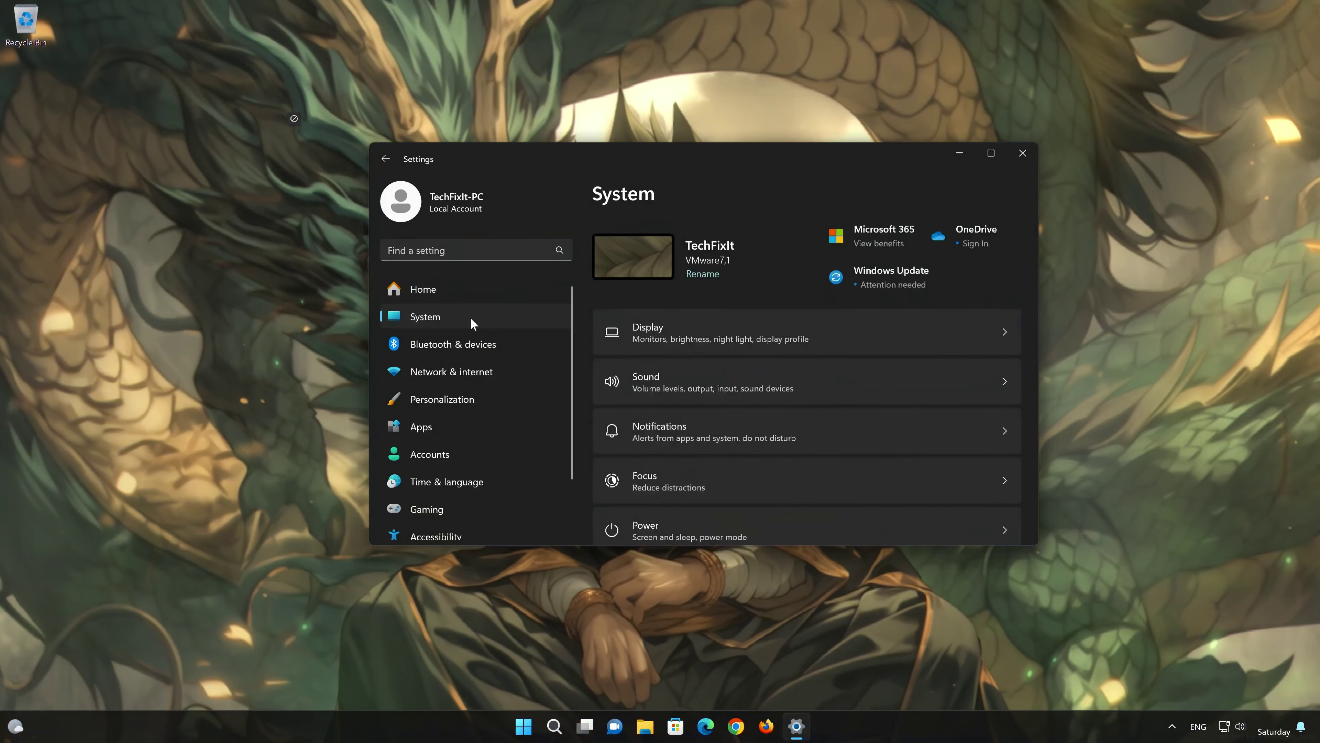
scroll(811, 420, down, 5)
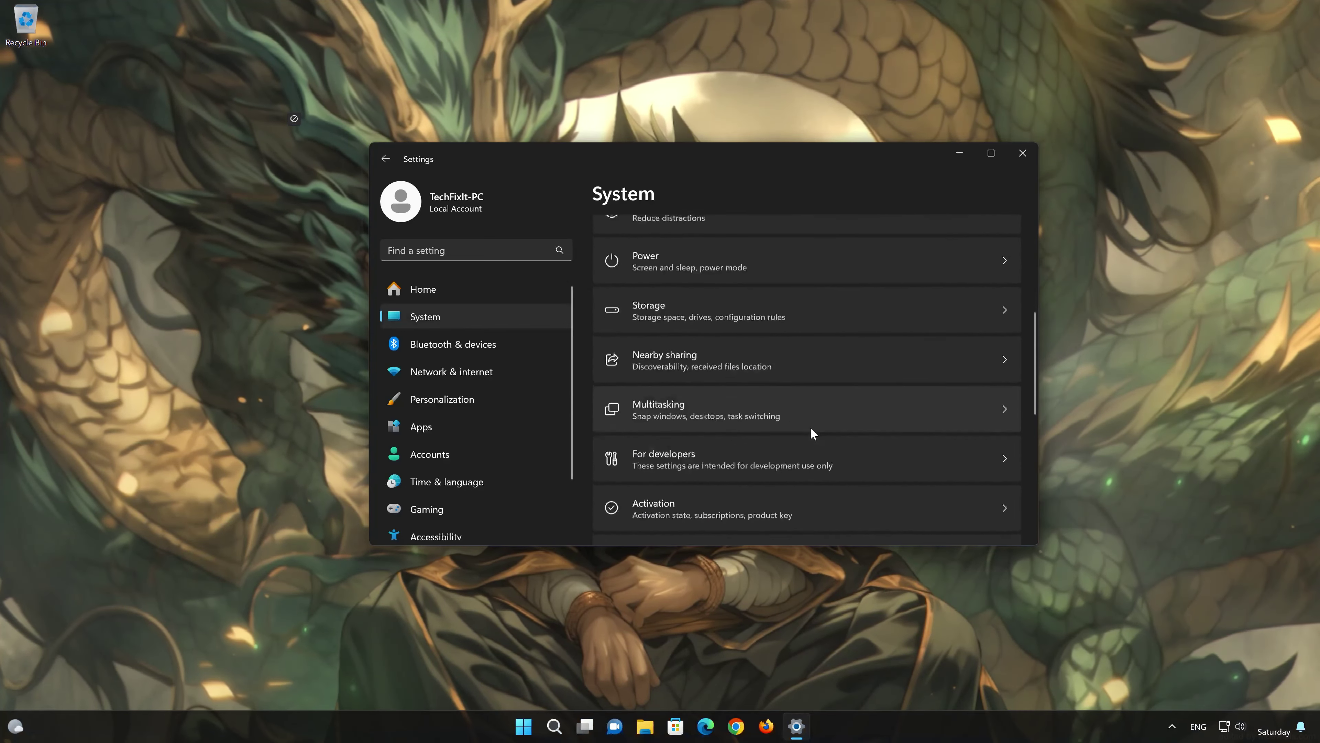
scroll(811, 427, down, 4)
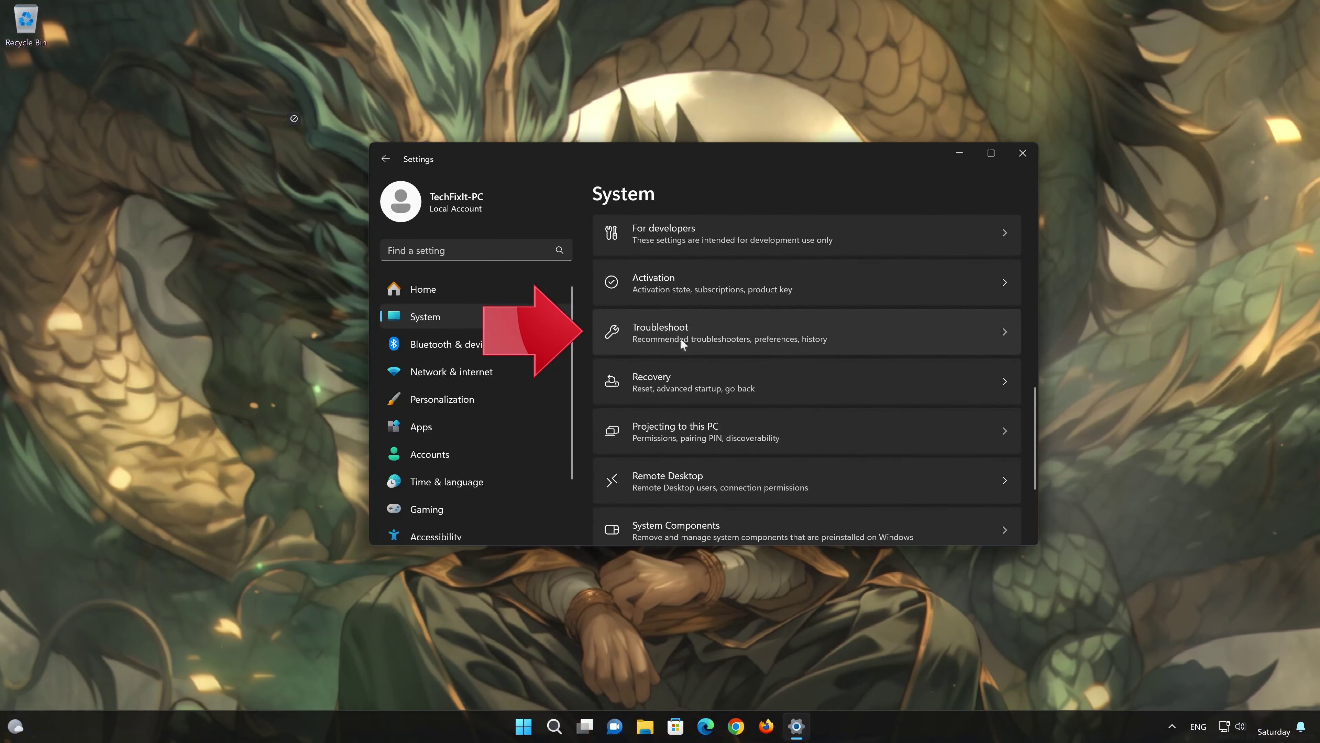
scroll(679, 338, up, 1)
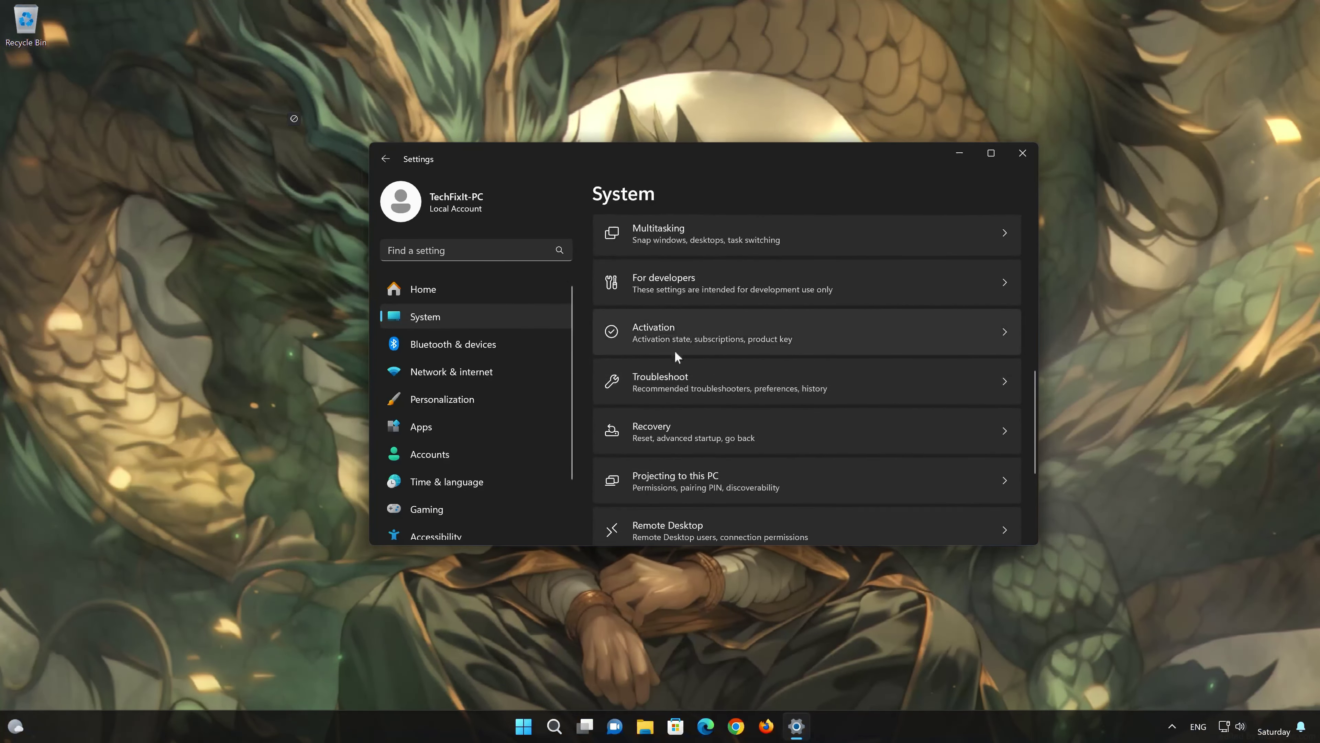
click(672, 380)
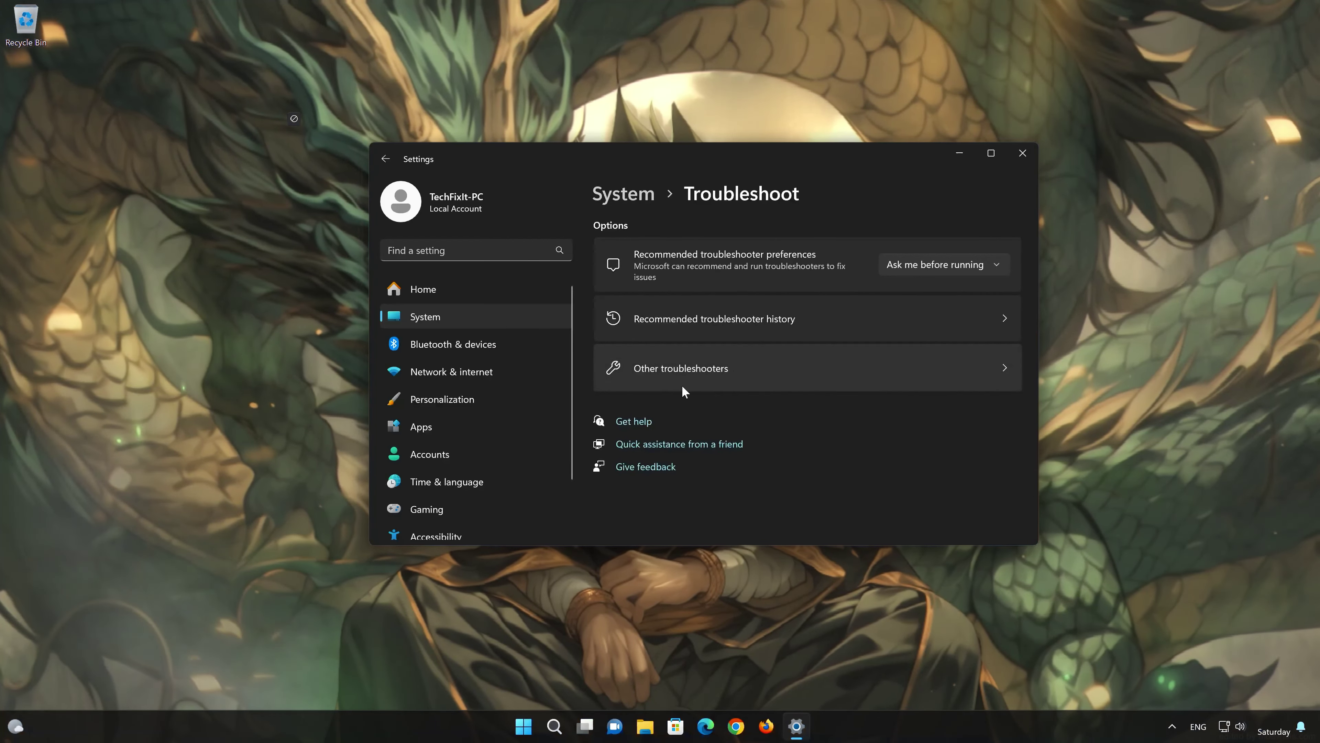
click(682, 385)
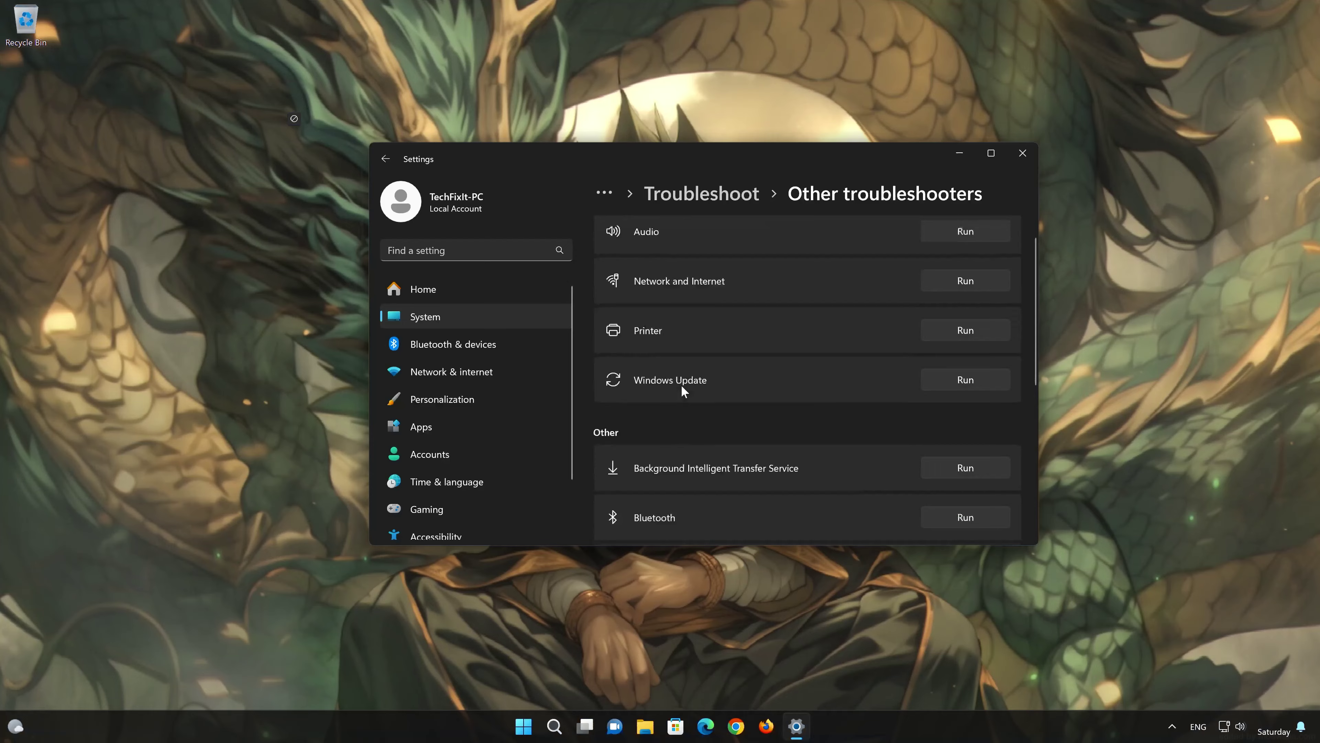
Run the Background Intelligent Transfer Service troubleshooter and agree to its diagnostics on this device
scroll(733, 372, down, 3)
scroll(676, 354, up, 1)
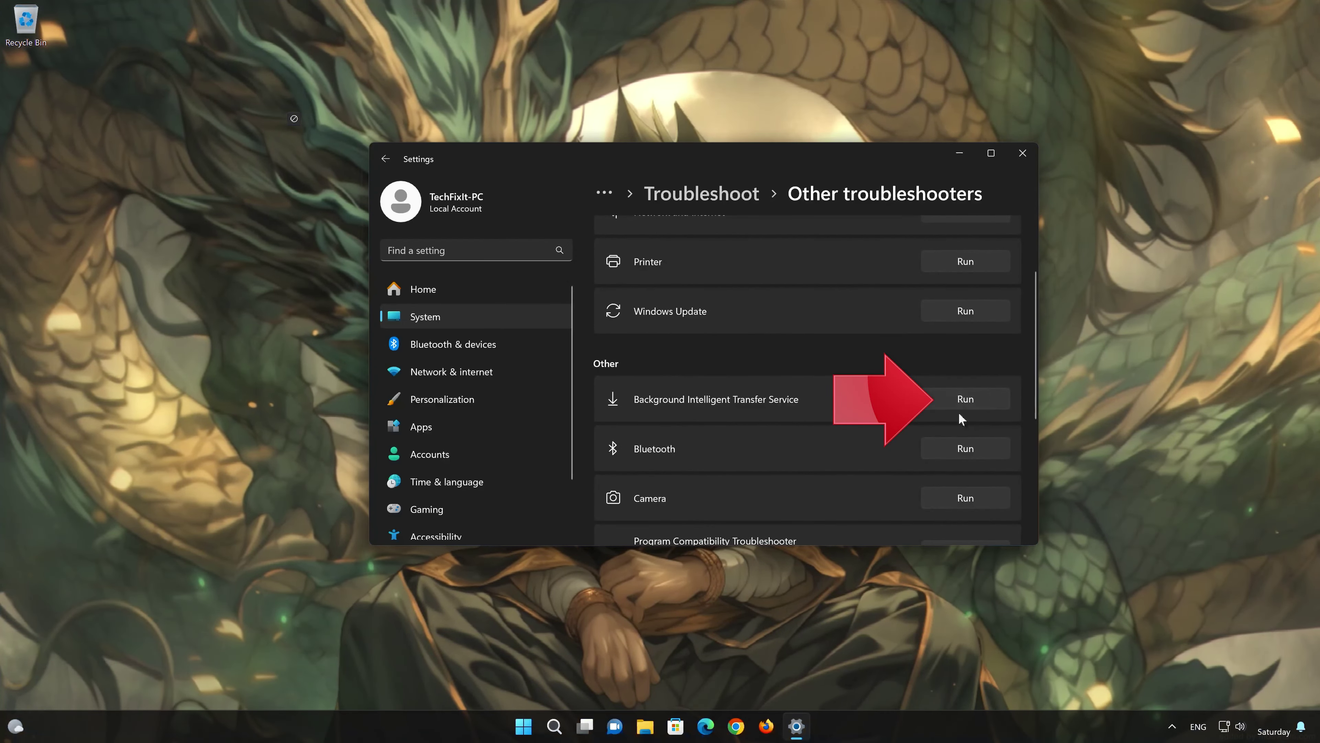
click(980, 395)
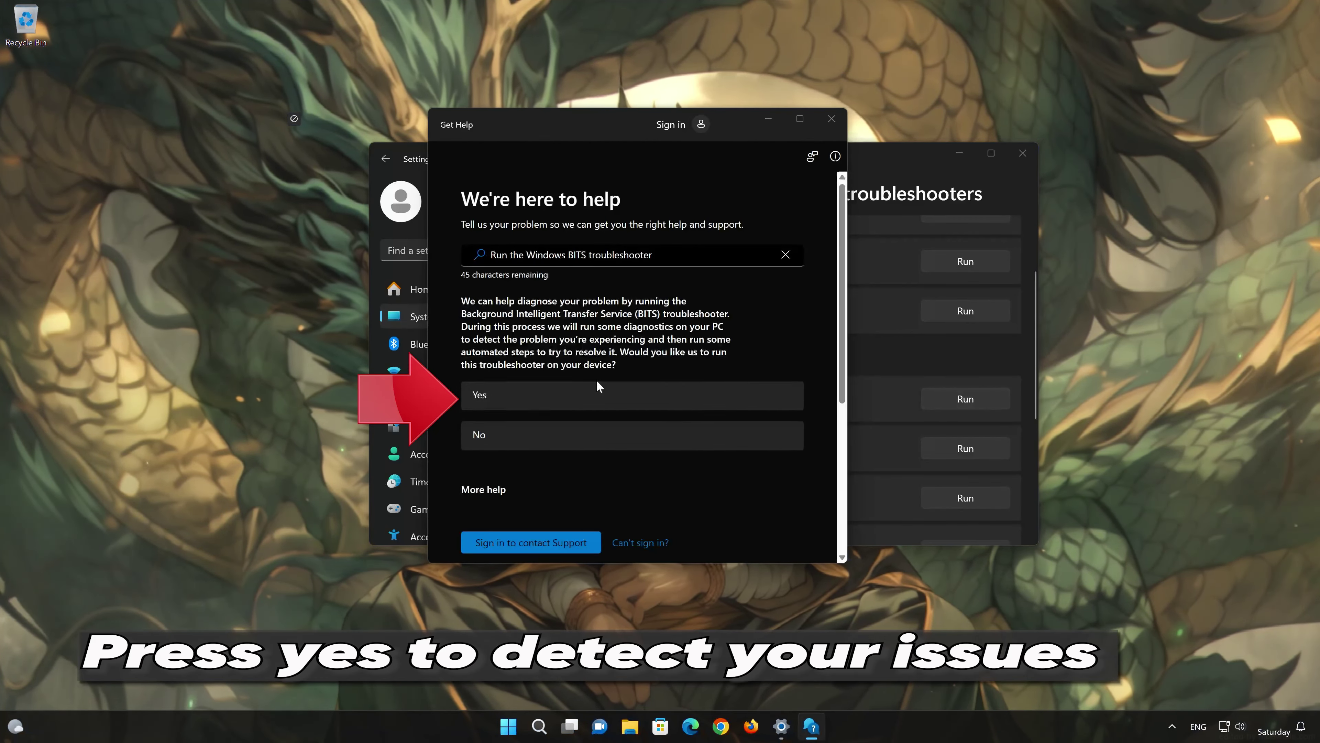
click(584, 399)
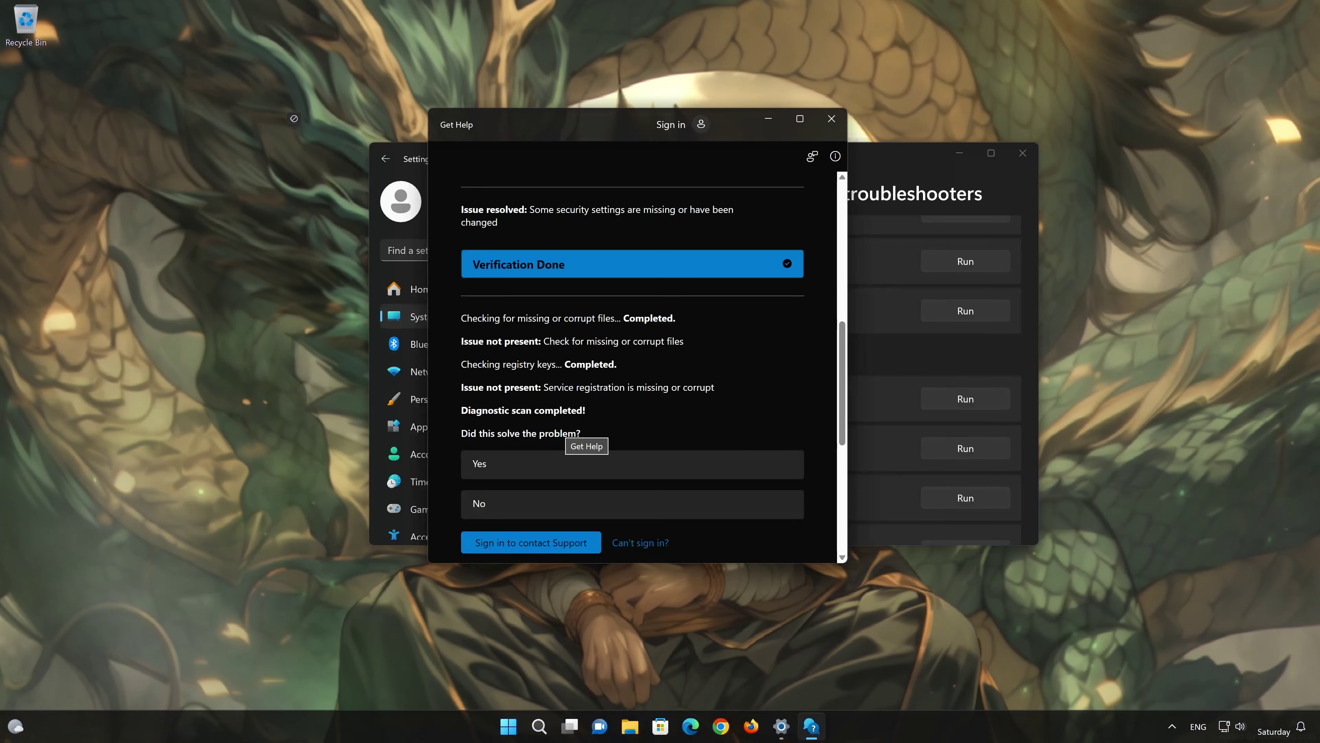
Answer Yes to whether the problem was solved, and close both Get Help and Settings
click(537, 474)
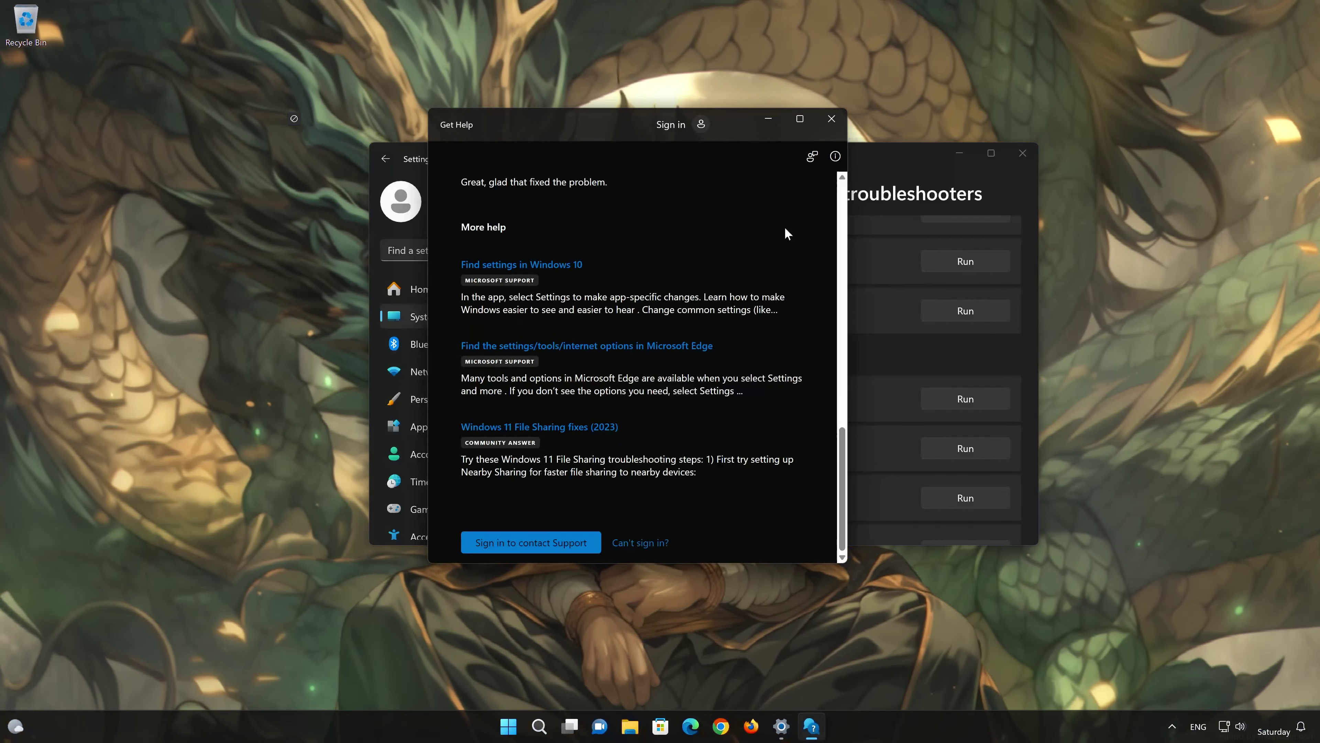
click(837, 125)
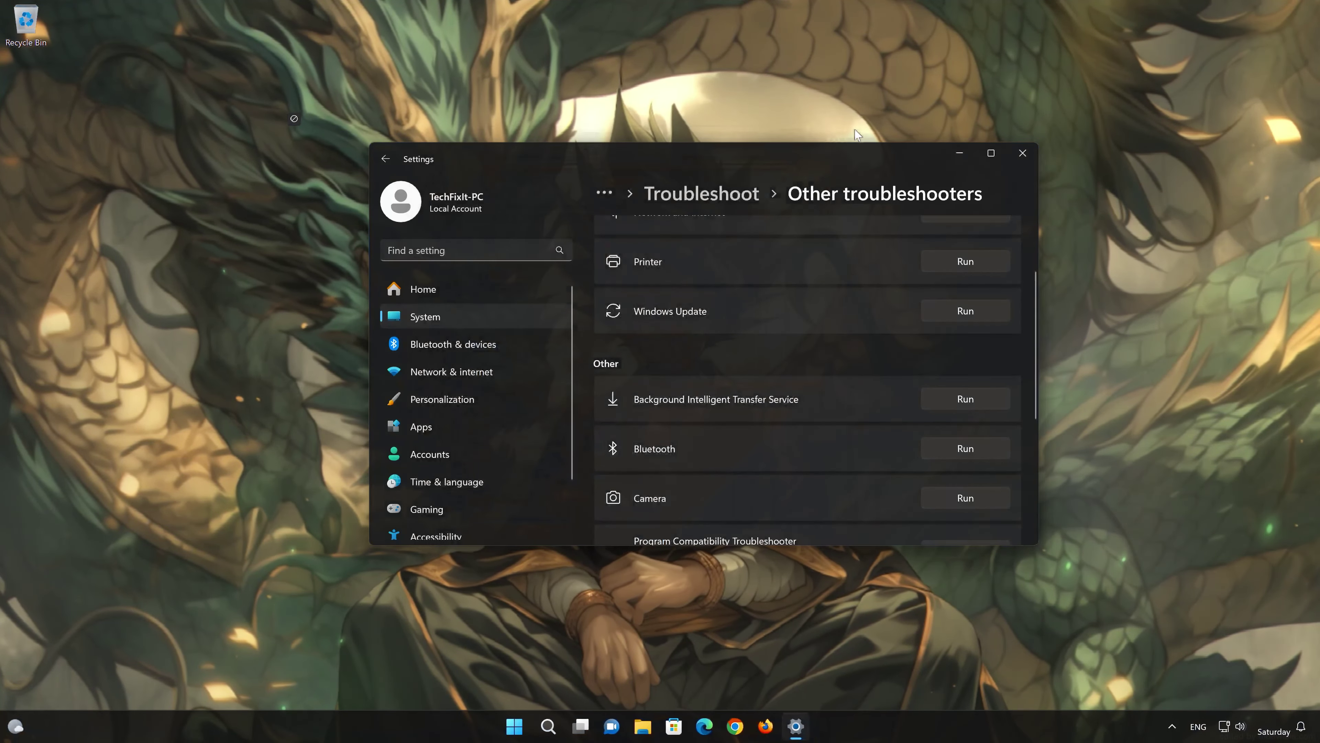
click(1023, 153)
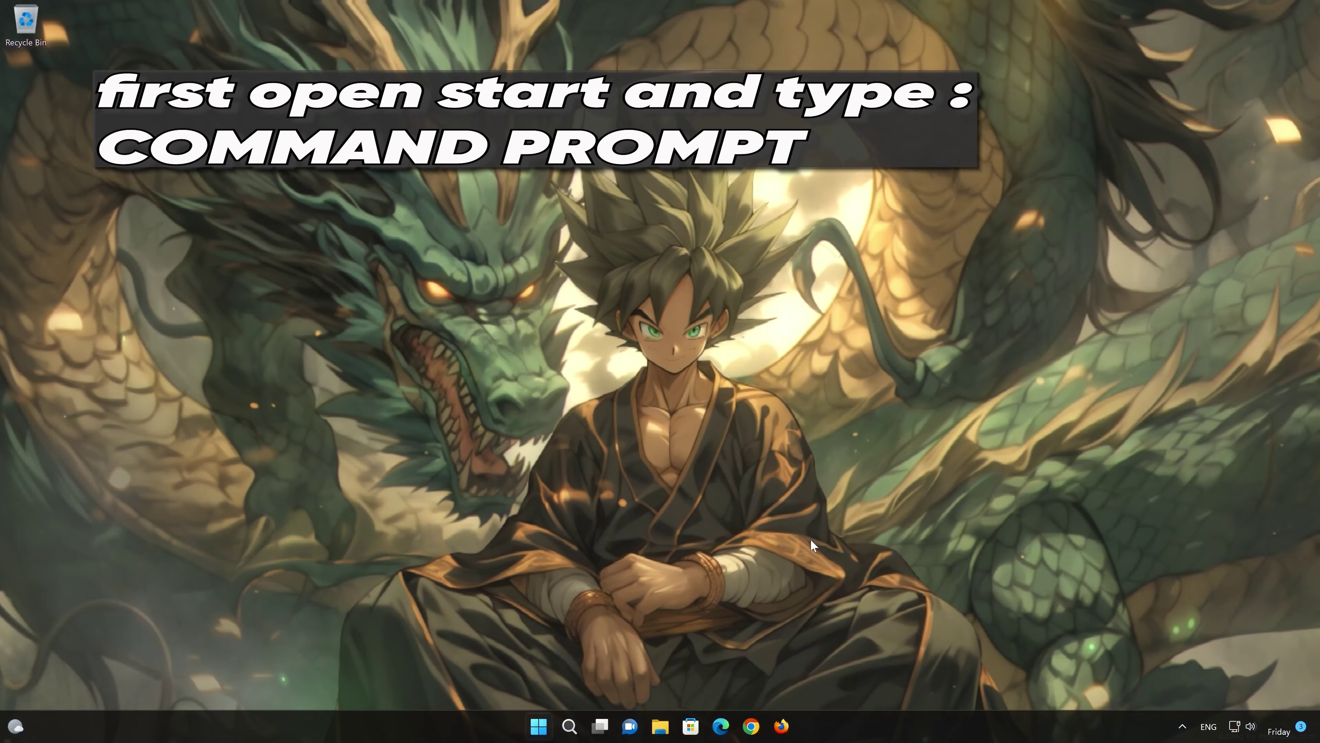
Find Command Prompt with the search "cmd", run it as administrator, and move its window toward the middle of the desktop
key(super)
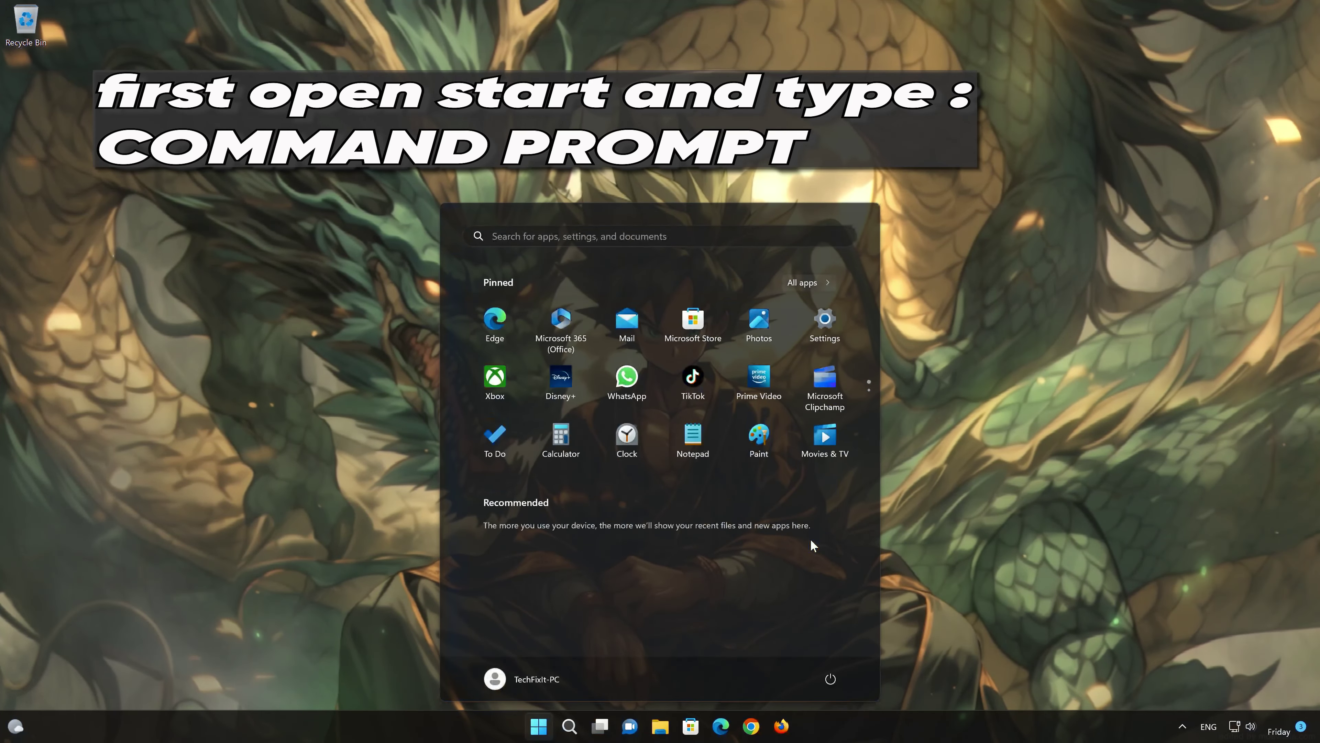
text(cmd)
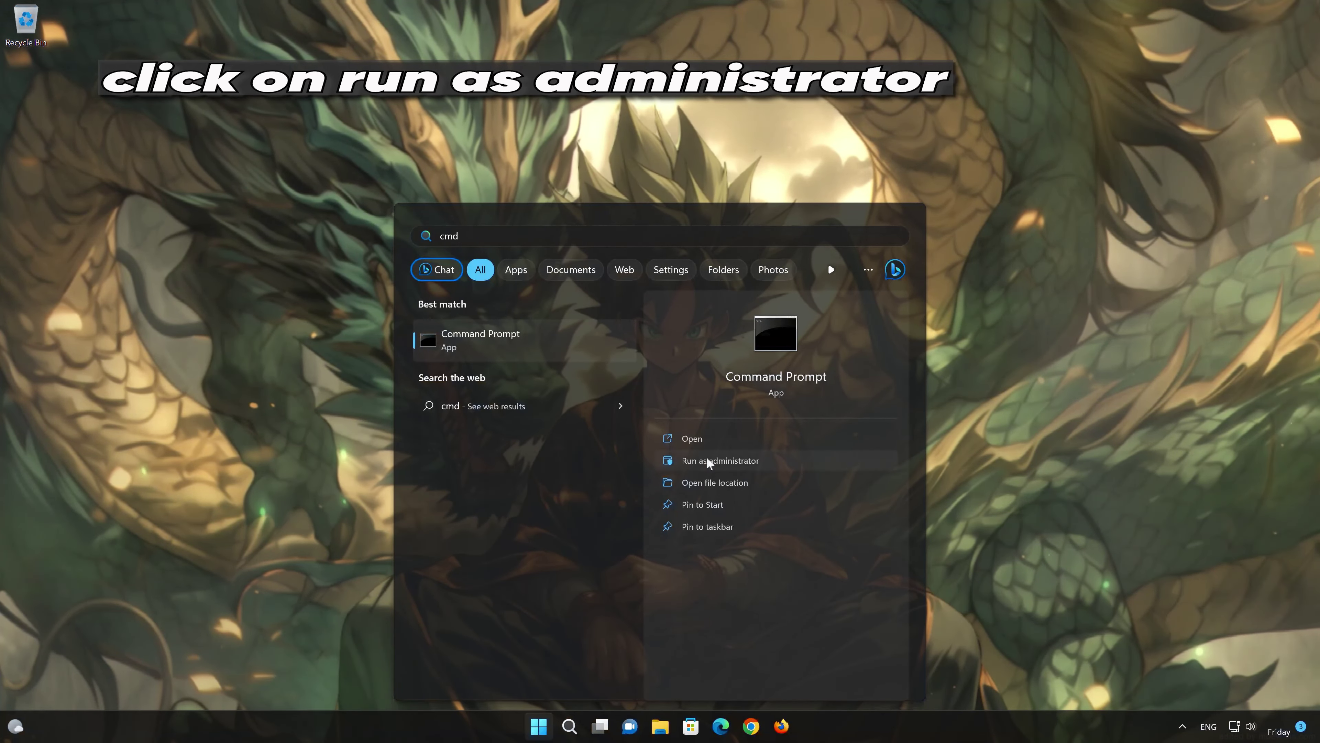
click(717, 462)
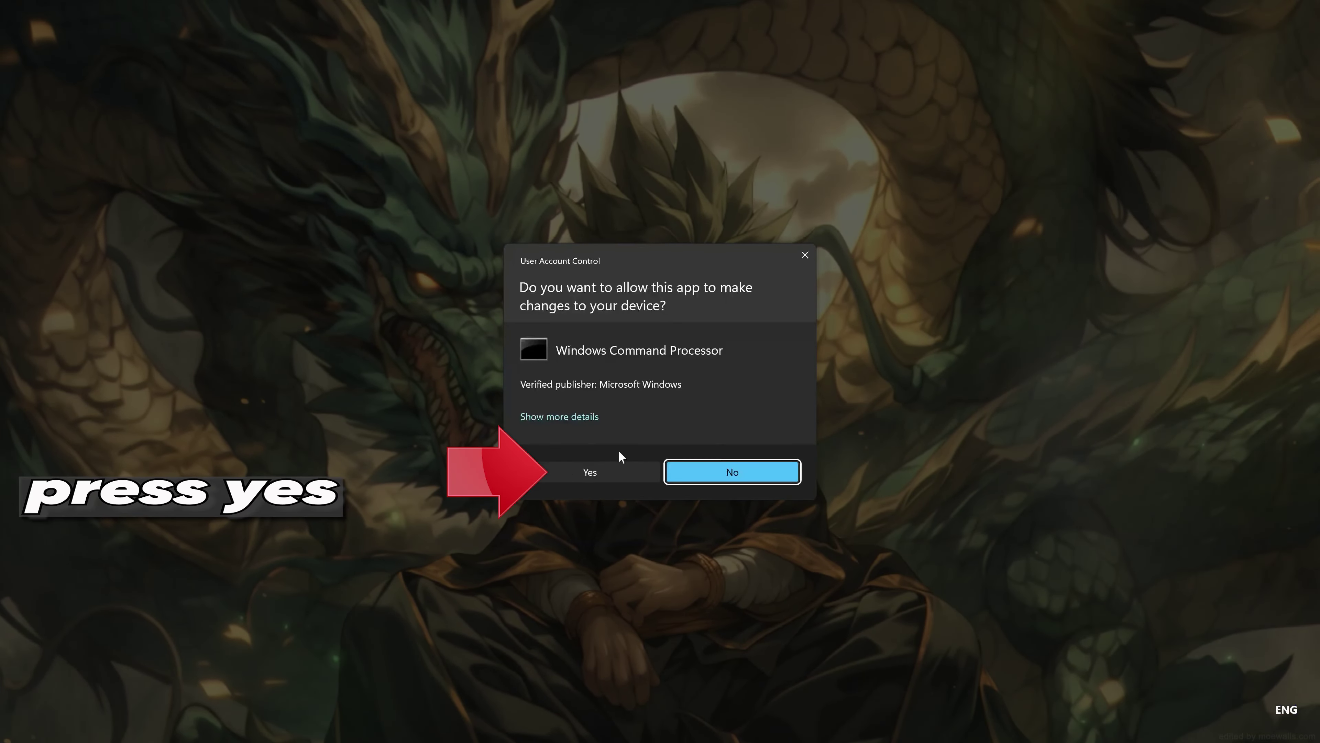
click(581, 472)
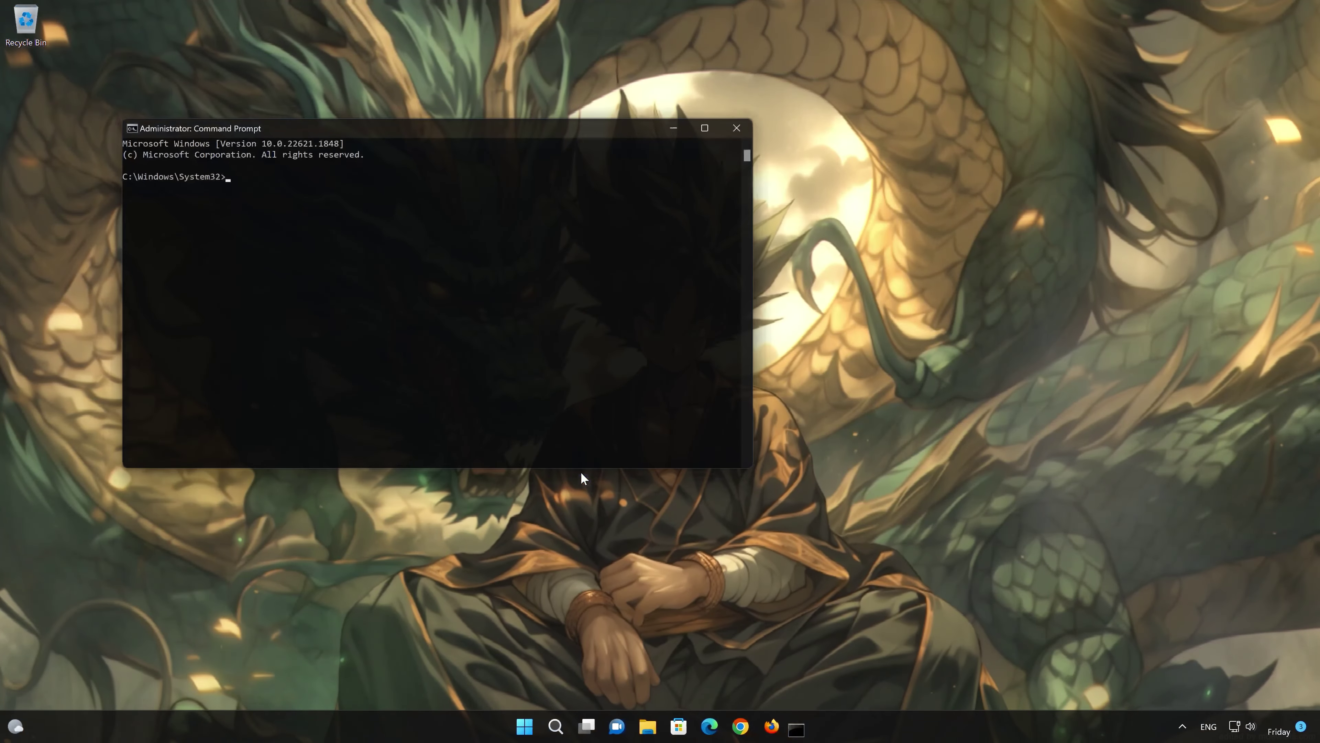
drag(561, 131, 807, 196)
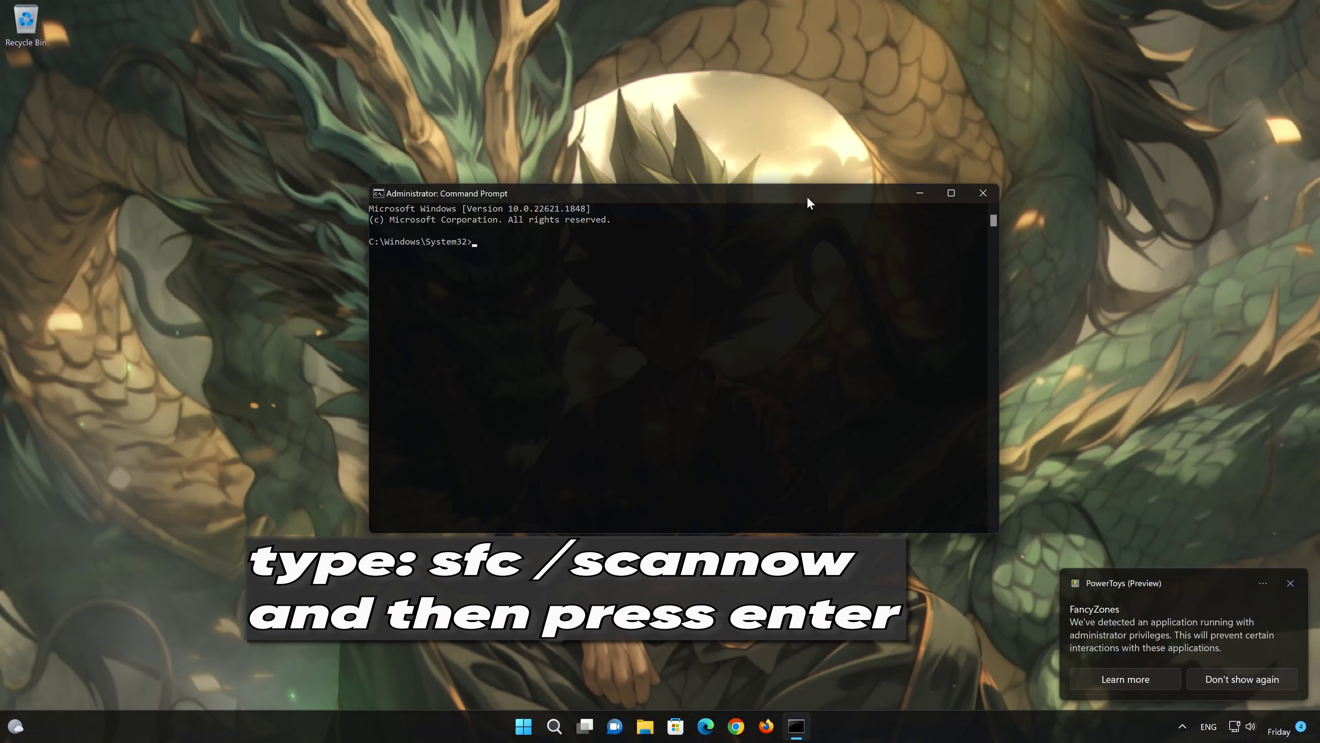
Run the system file check with the command sfc /scannow
text(sfc /)
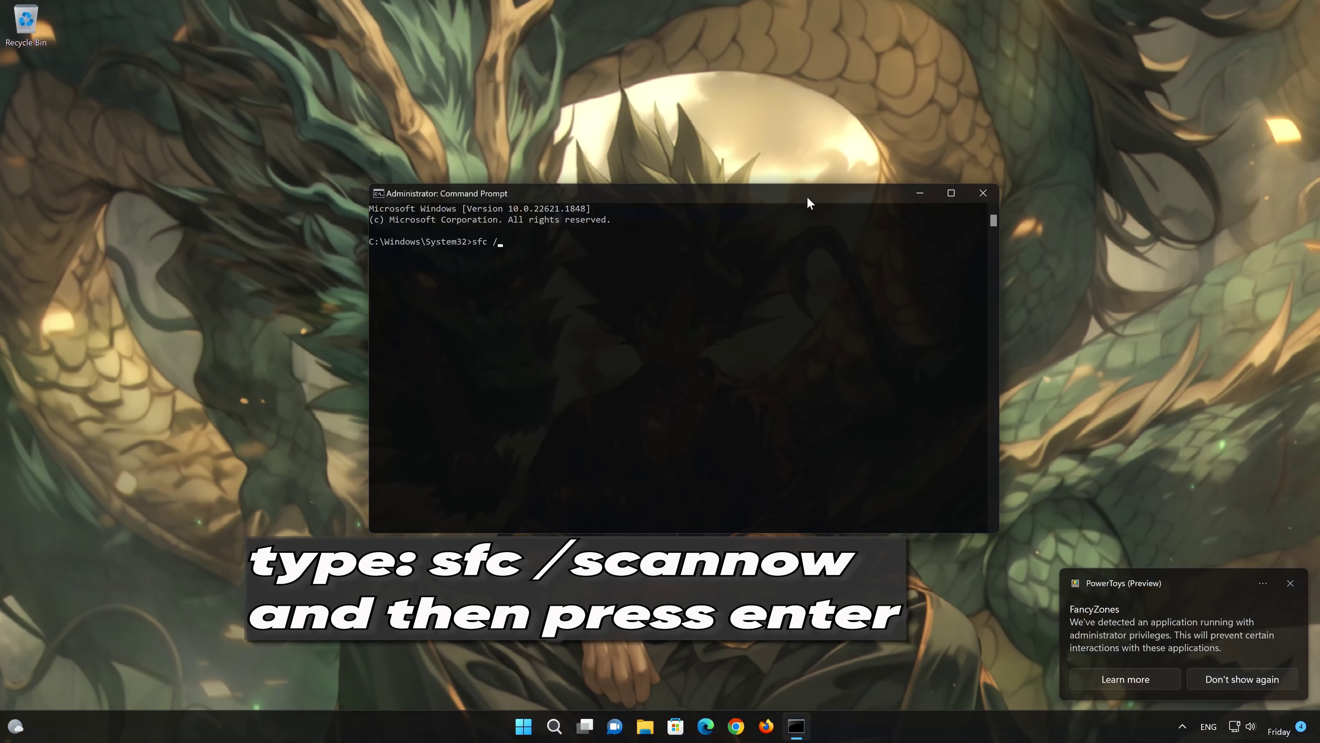
text(scannow)
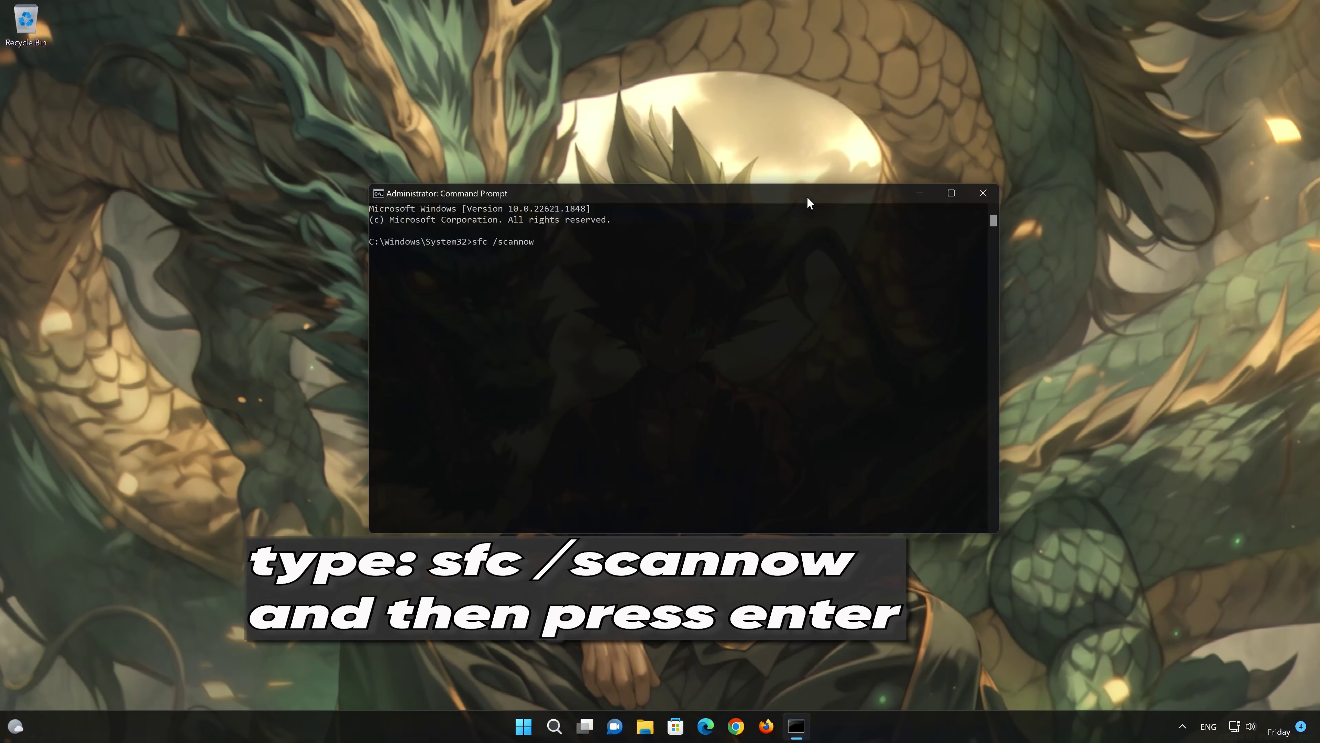
key(Return)
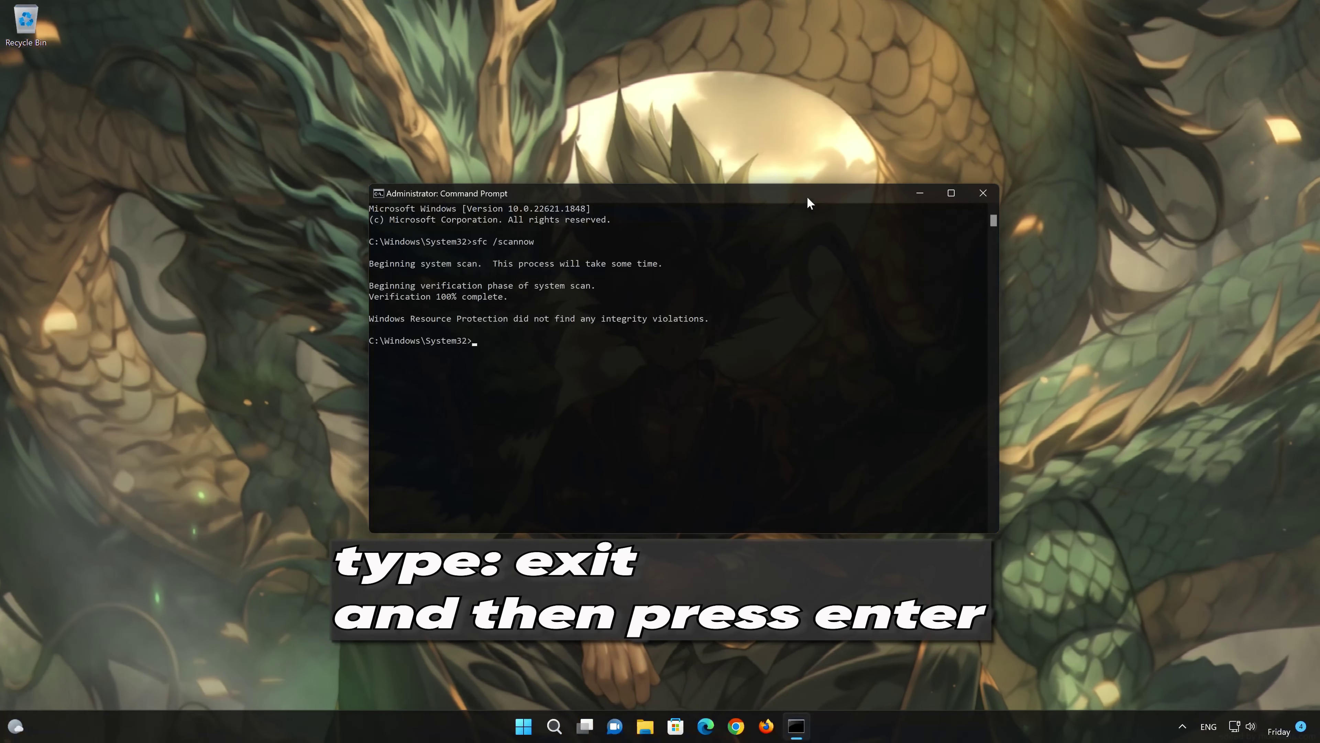
Close the Command Prompt session with the exit command
text(e)
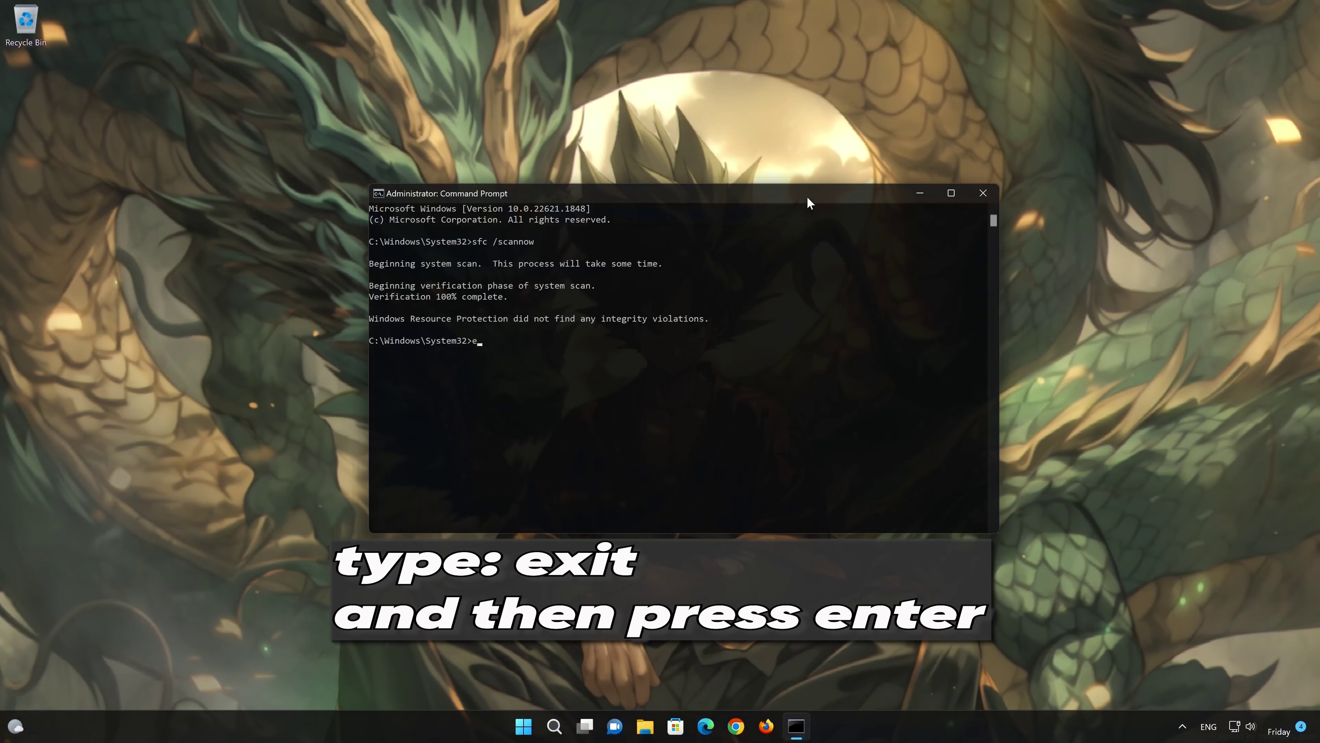
text(xit)
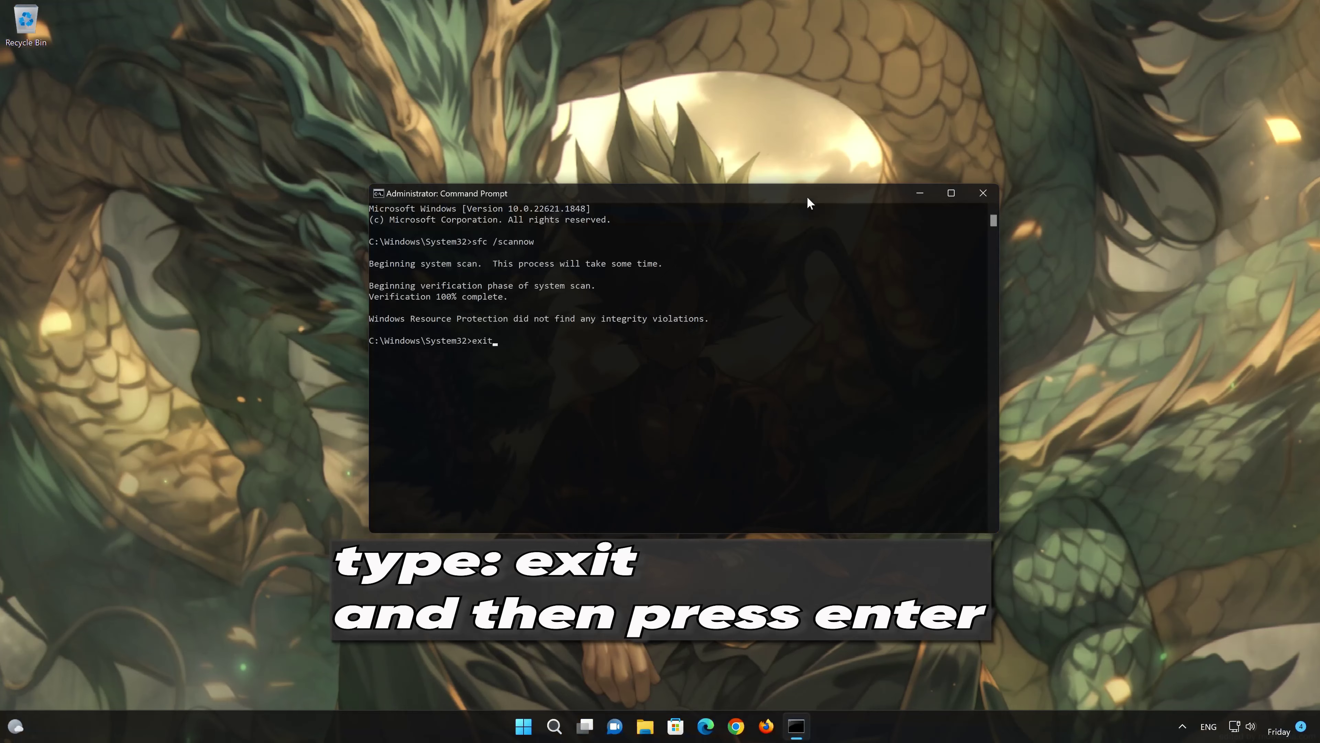
key(Return)
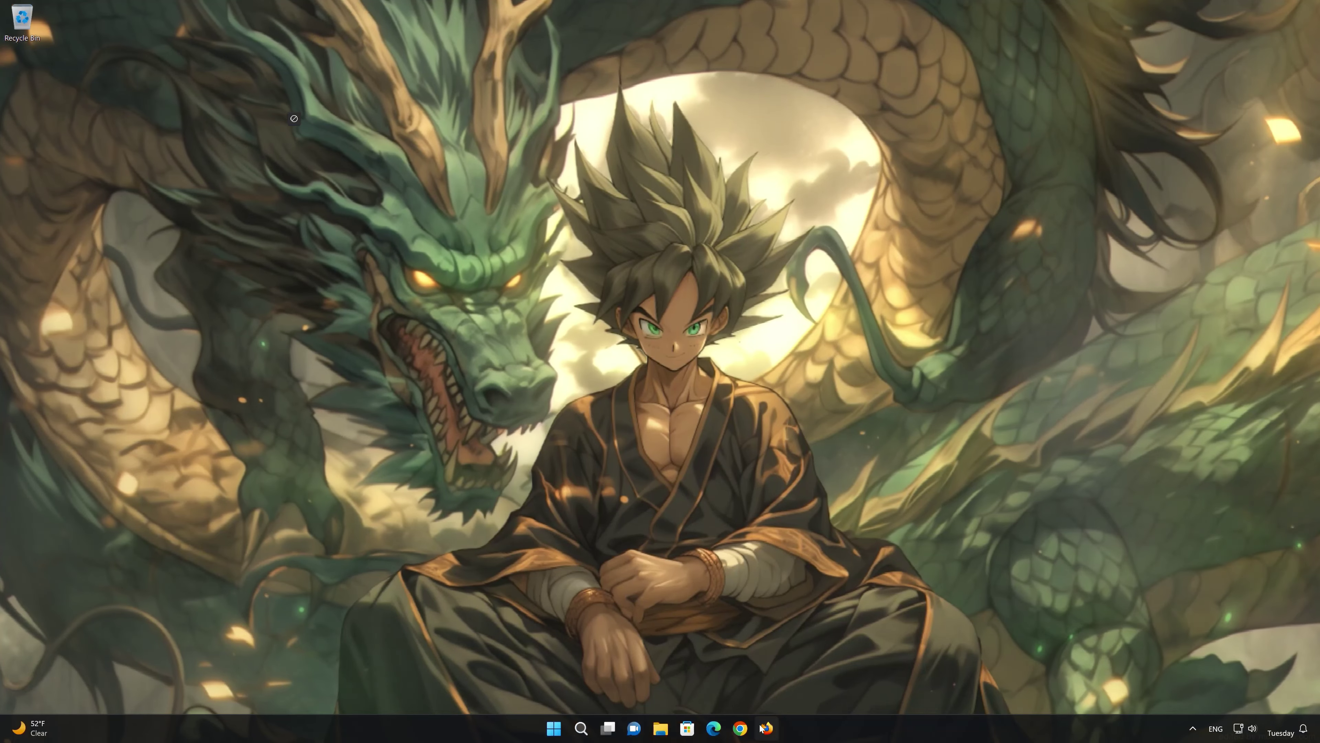
Switch to Firefox and load the copied address of Microsoft's Download Windows 11 page (microsoft.com/software-download/windows11)
click(767, 728)
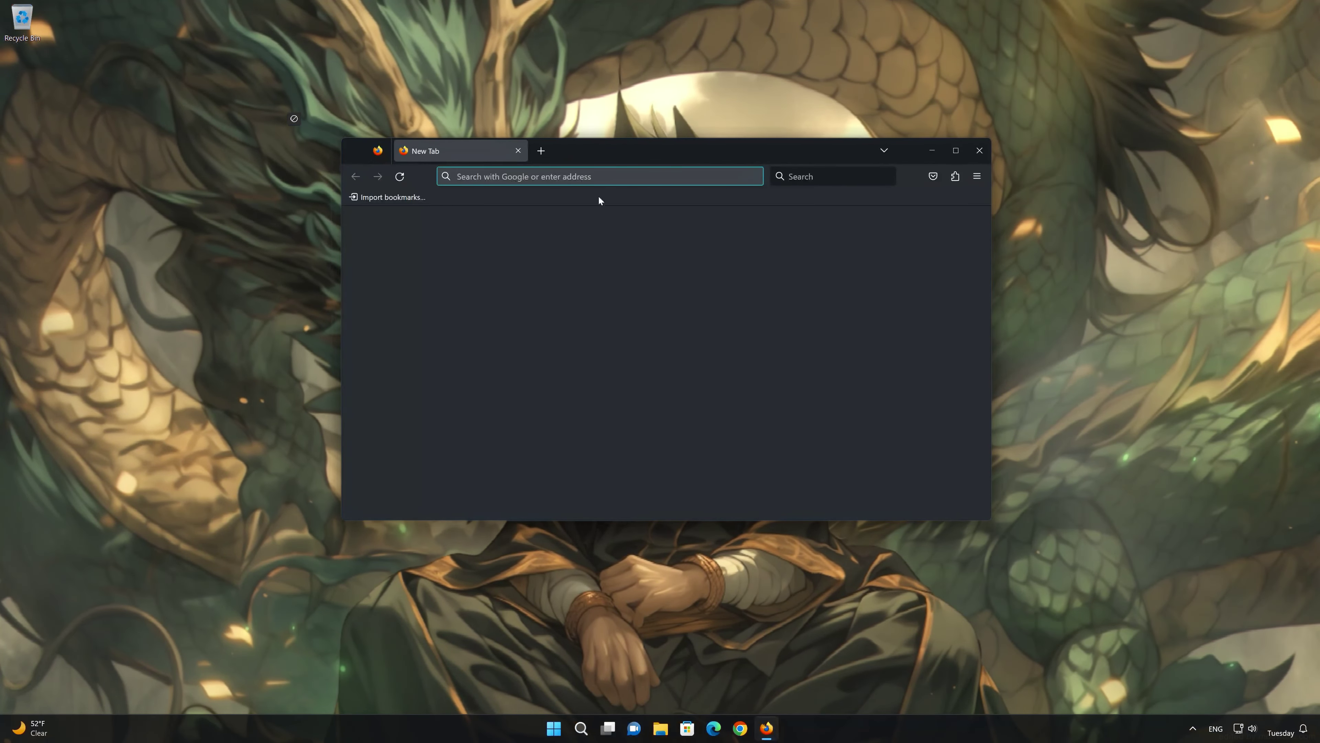
right_click(599, 177)
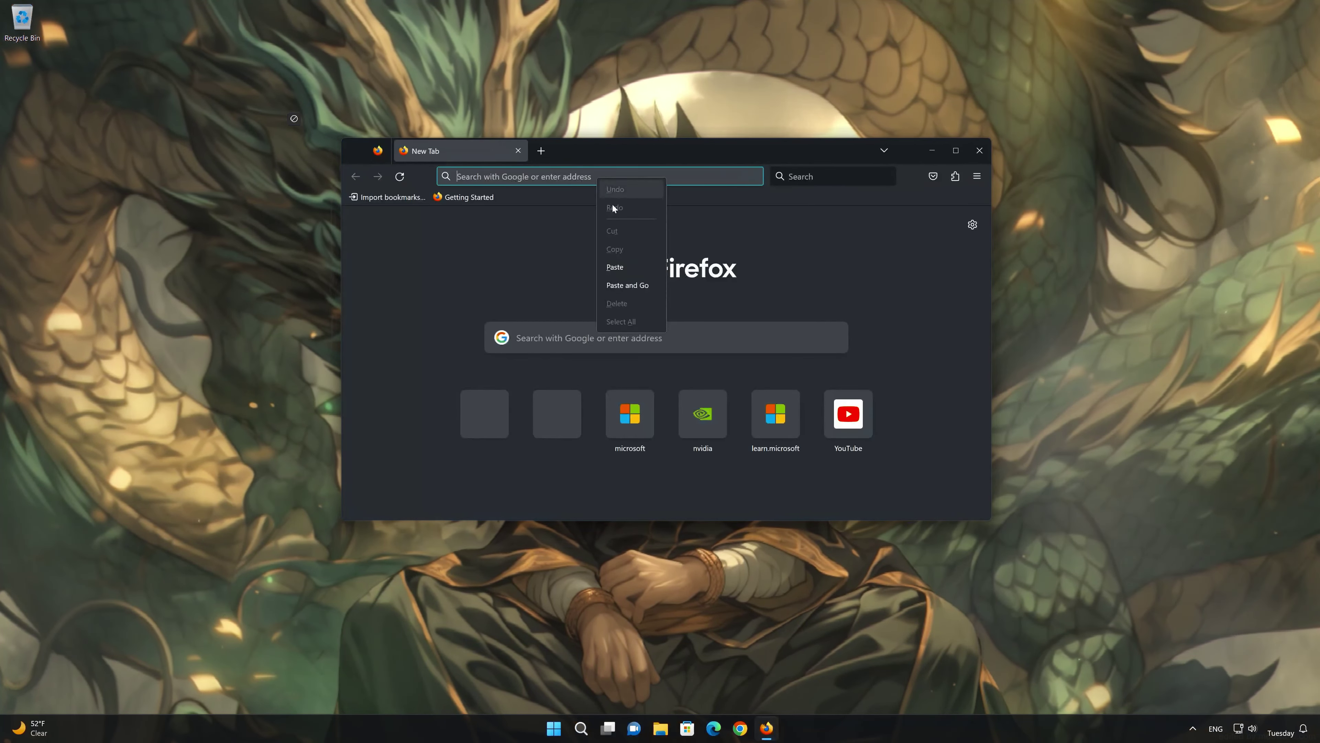
click(615, 267)
key(Return)
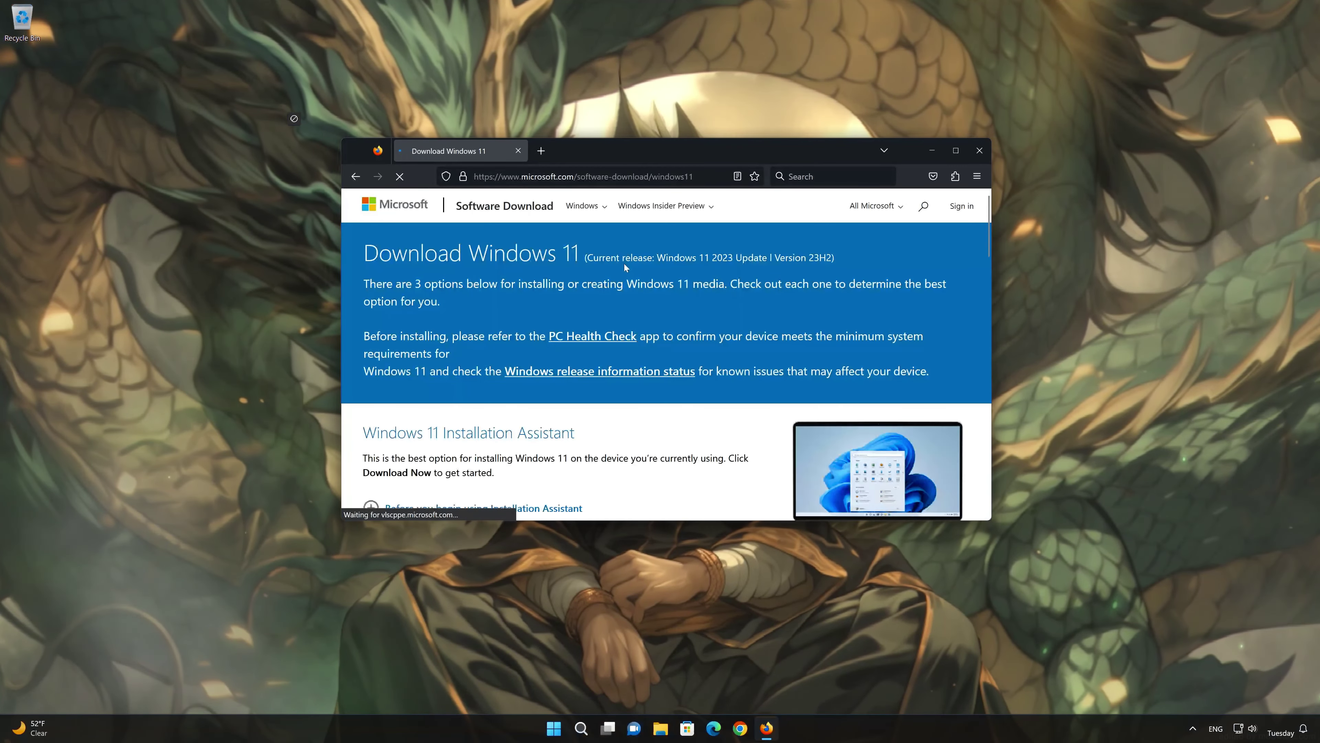
Download the media creation tool from the Create Windows 11 Installation Media section
scroll(628, 276, down, 3)
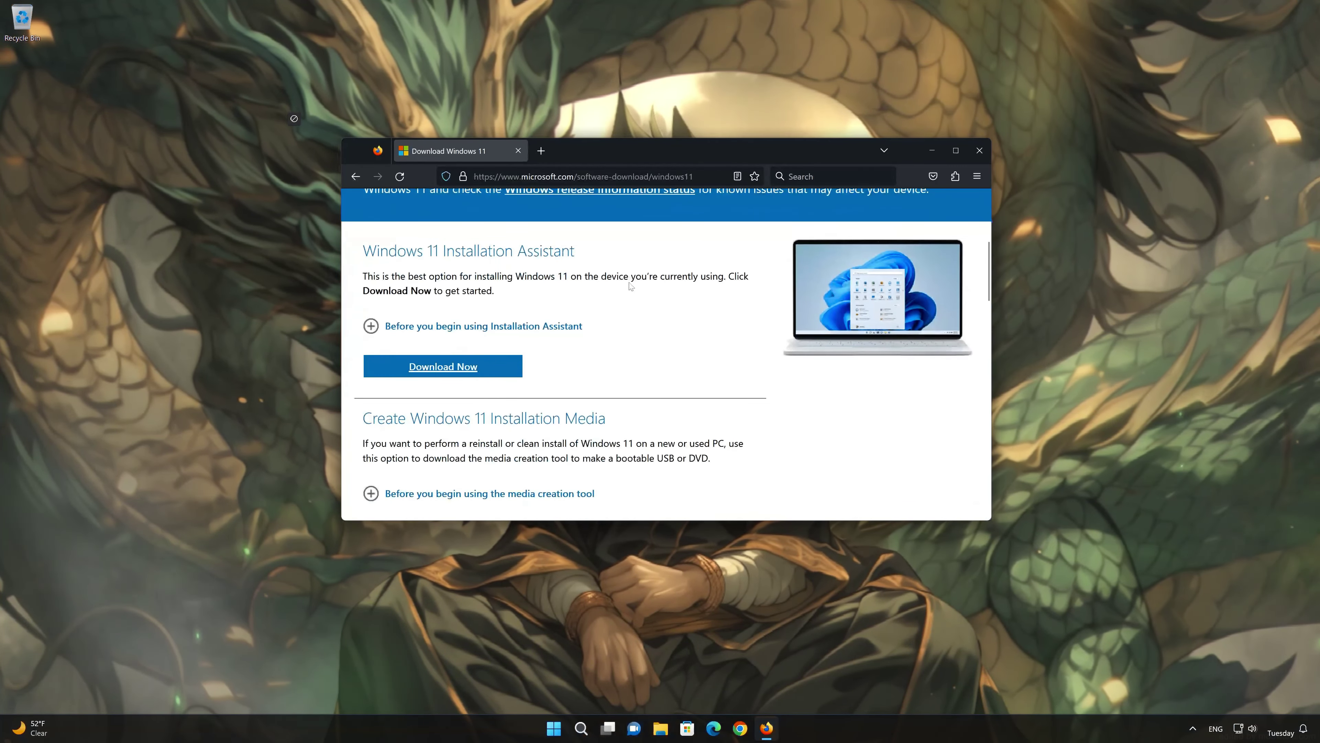
scroll(630, 285, down, 4)
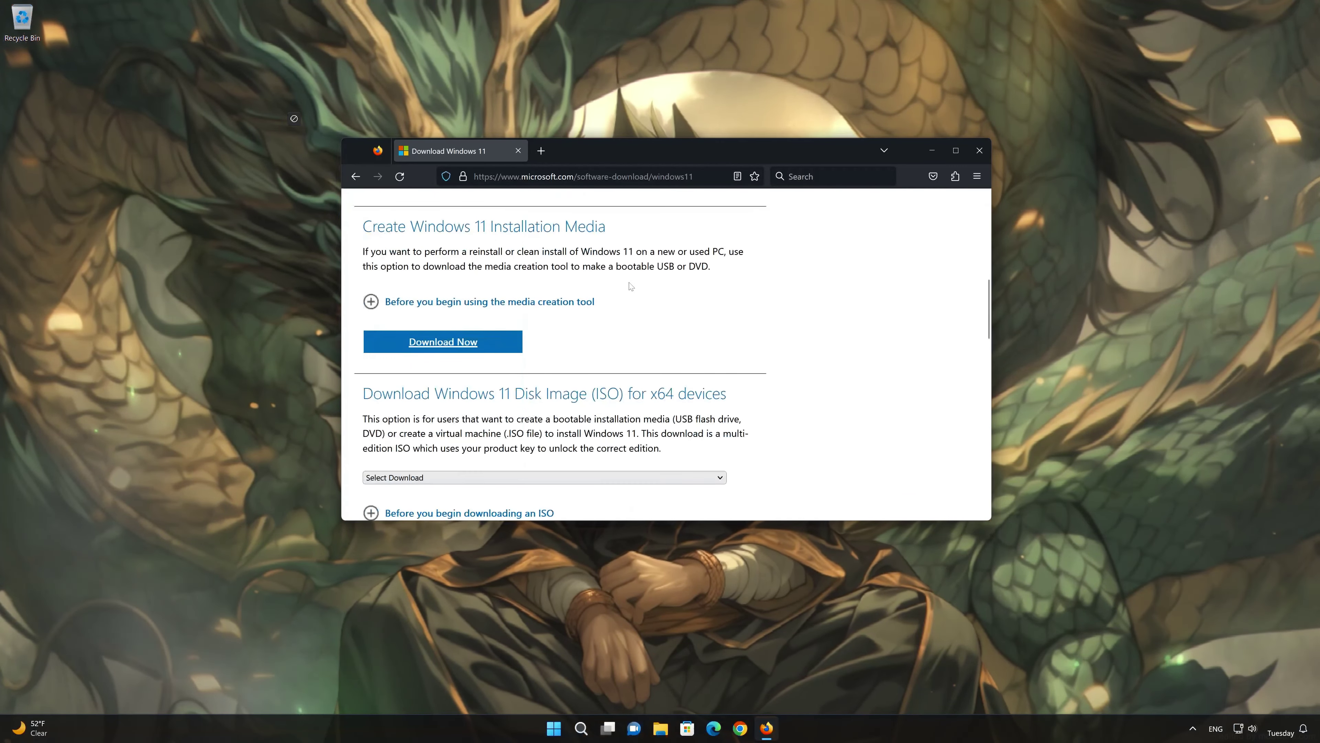
scroll(466, 315, up, 1)
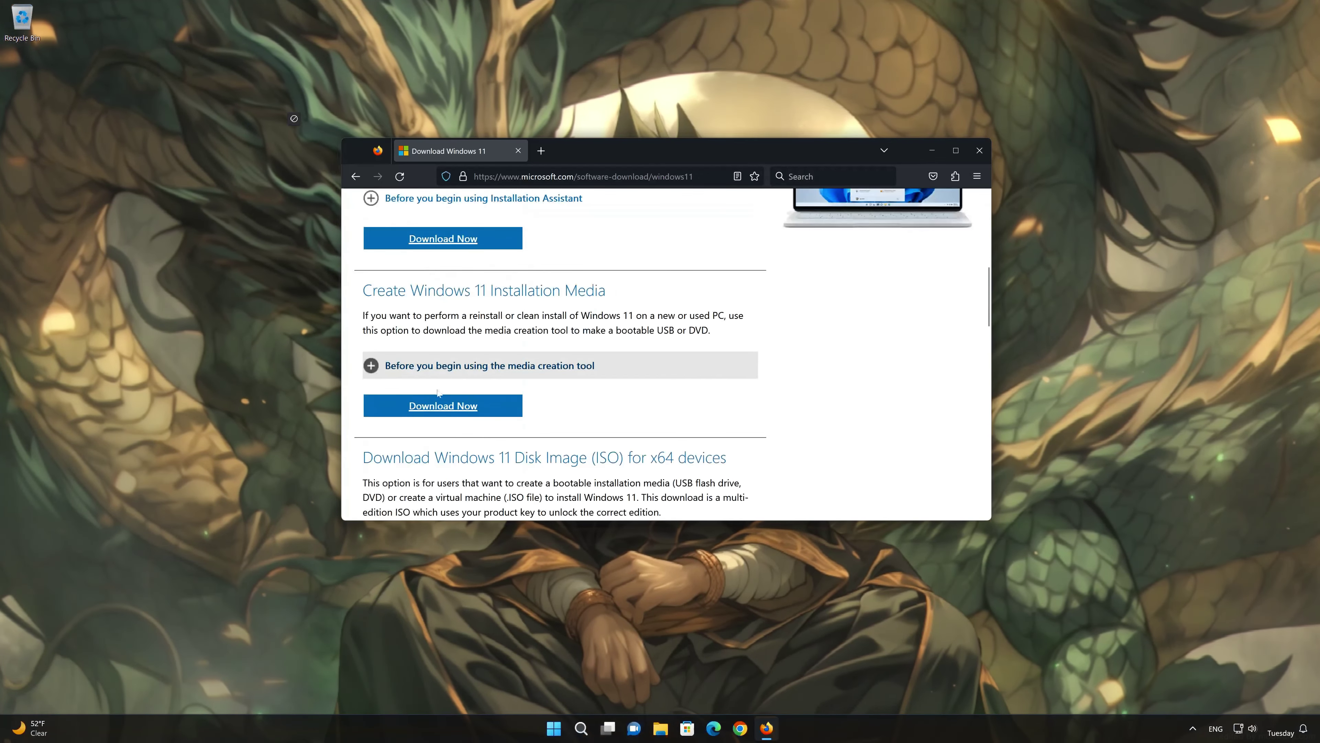
click(459, 411)
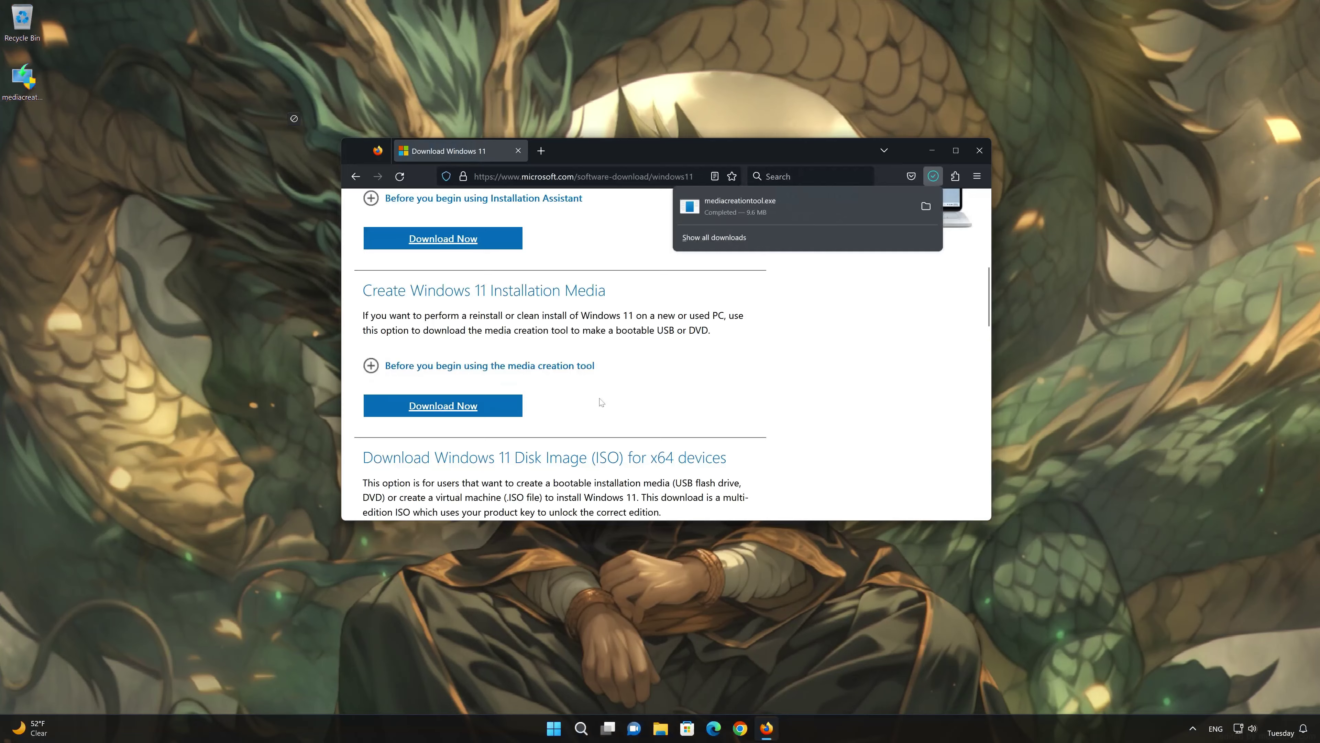
Close the browser and launch the downloaded mediacreationtool.exe from the desktop, allowing it to make changes to the device
click(979, 150)
double_click(27, 88)
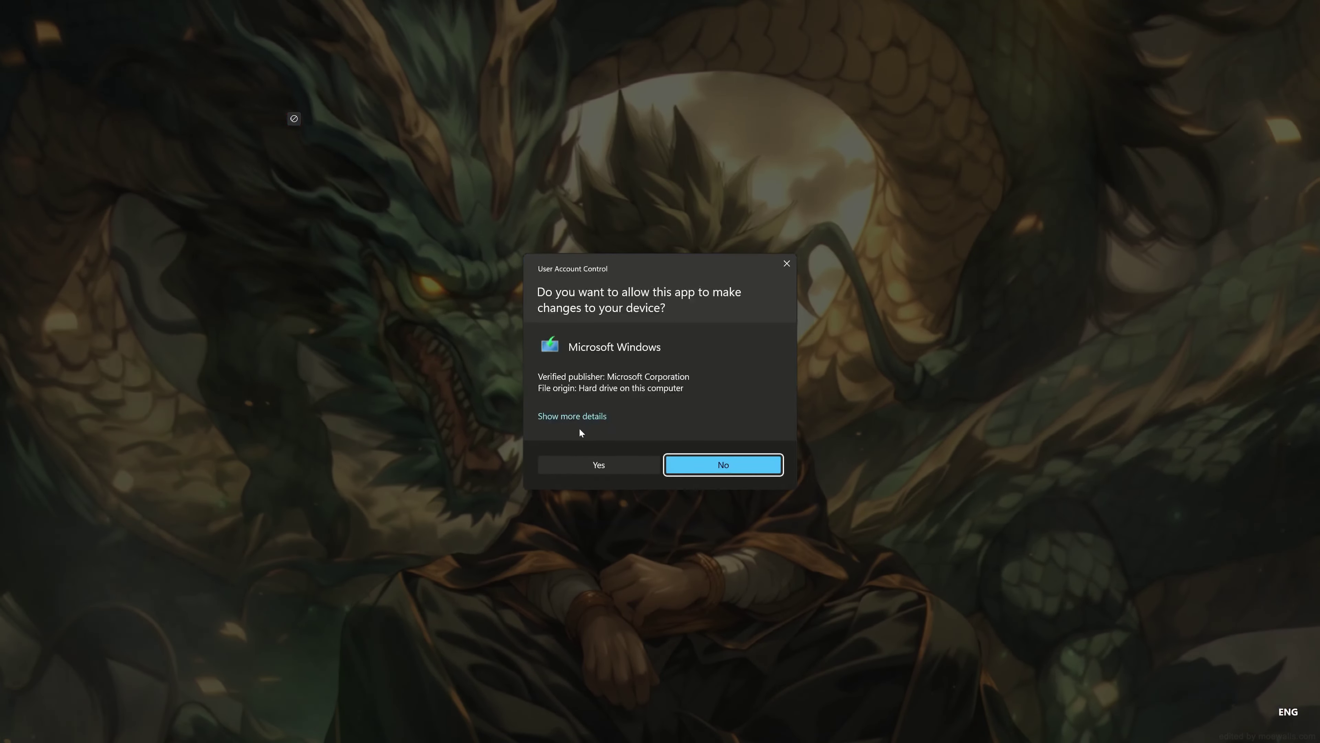
click(602, 469)
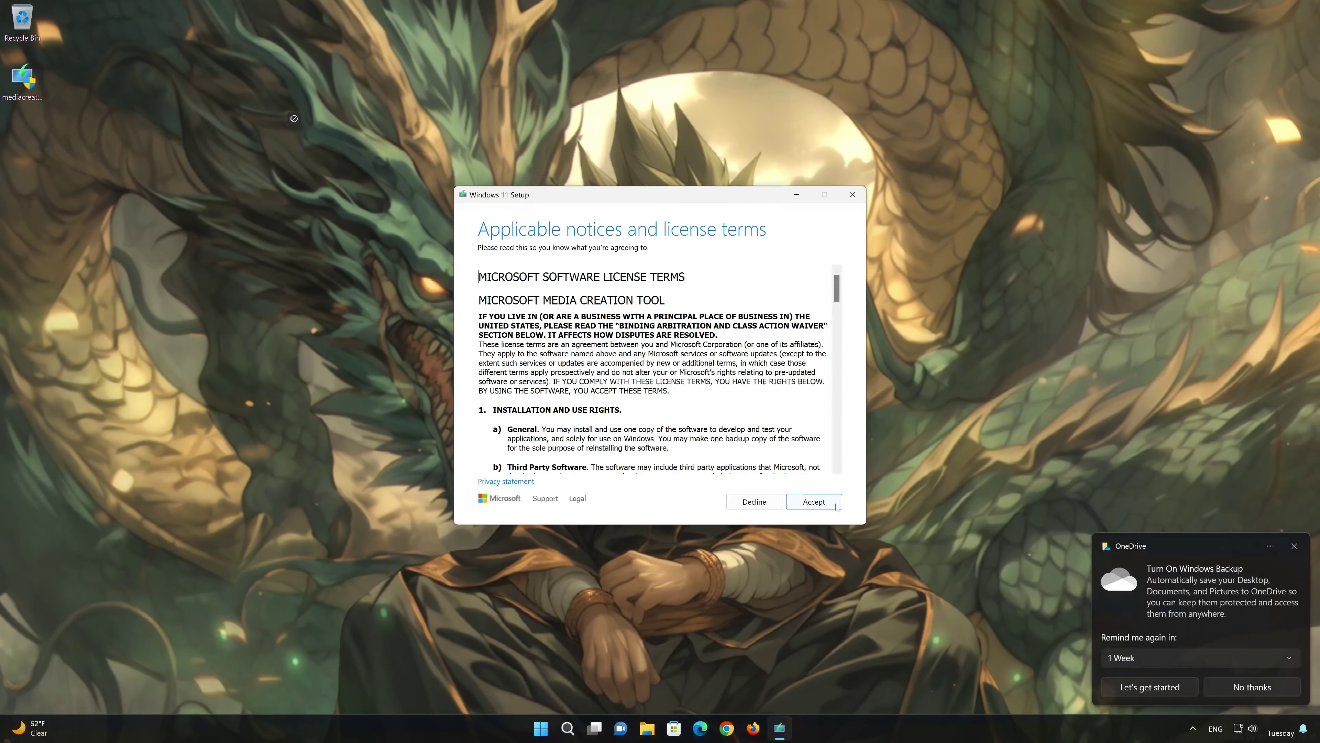
Accept the media creation tool's license terms and keep the recommended language and edition, English (United States) and Windows 11
click(814, 501)
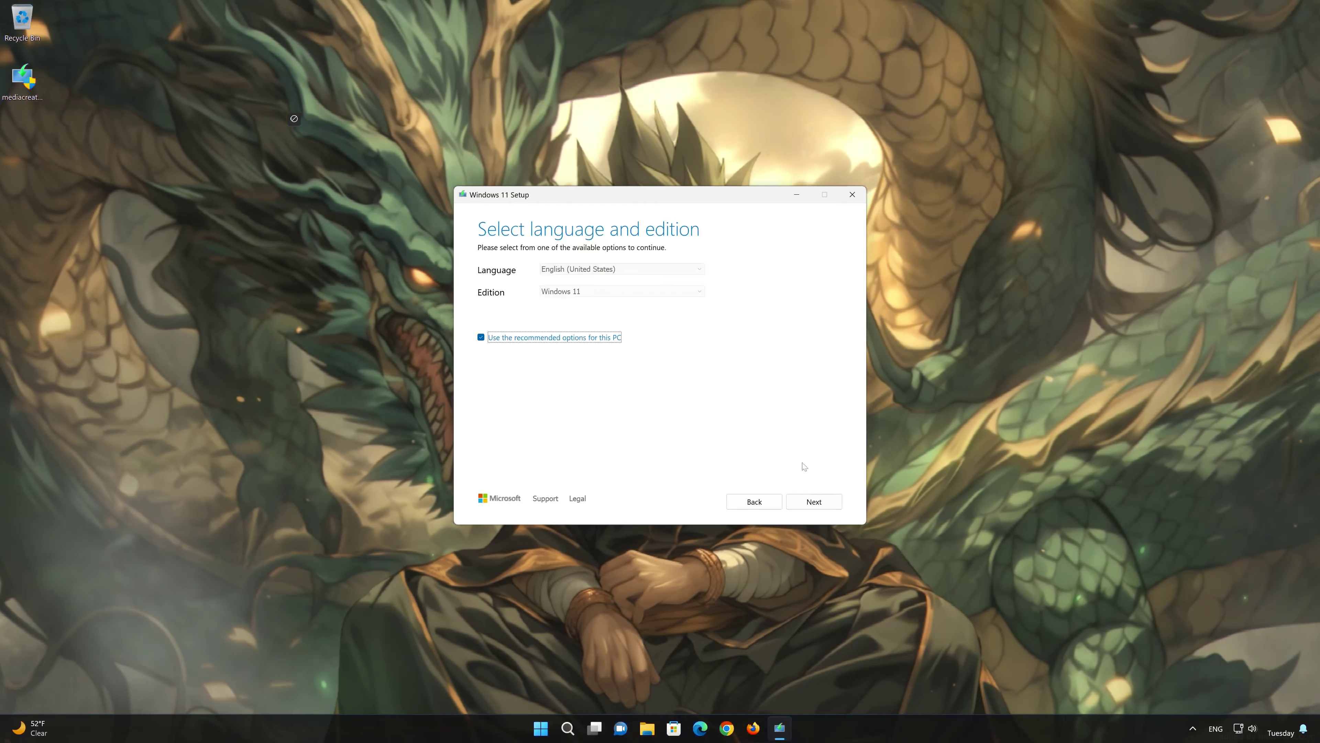
click(832, 504)
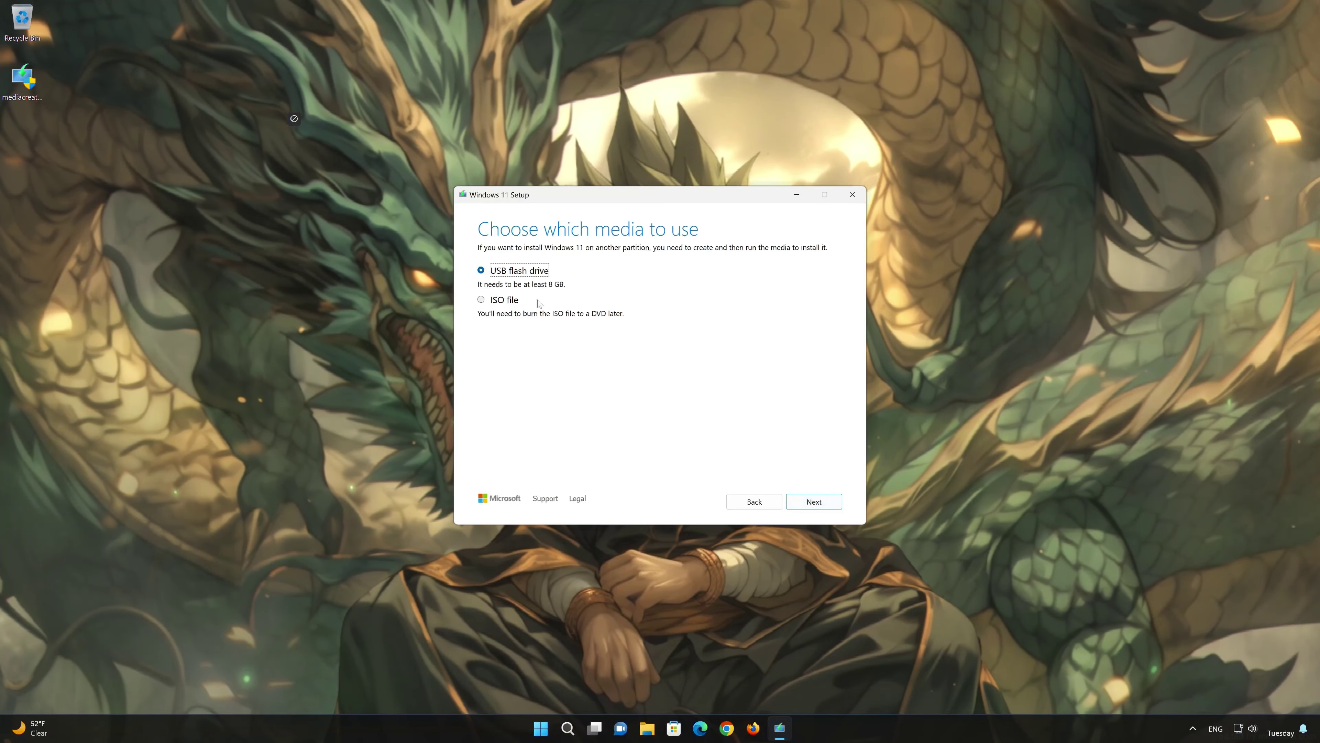
Choose ISO file as the installation media and save it to the Desktop under the file name Windows11
click(484, 301)
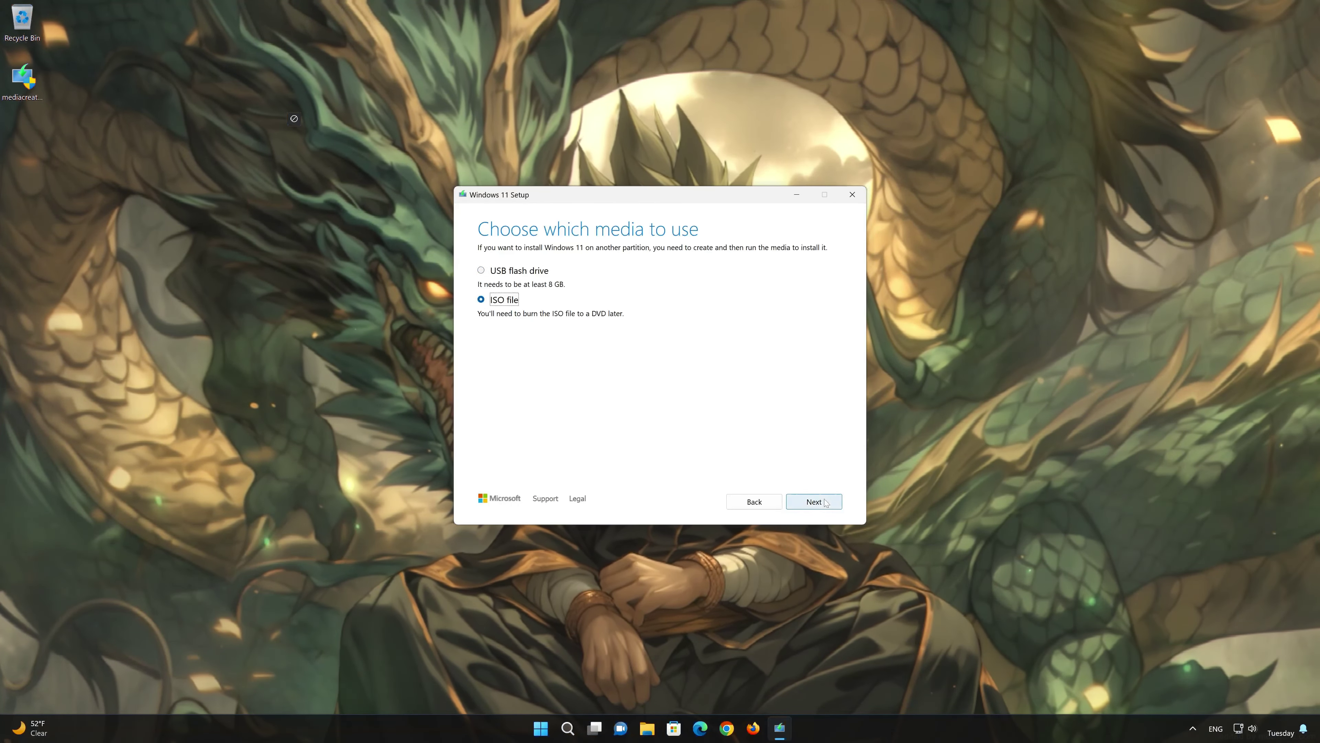
click(814, 502)
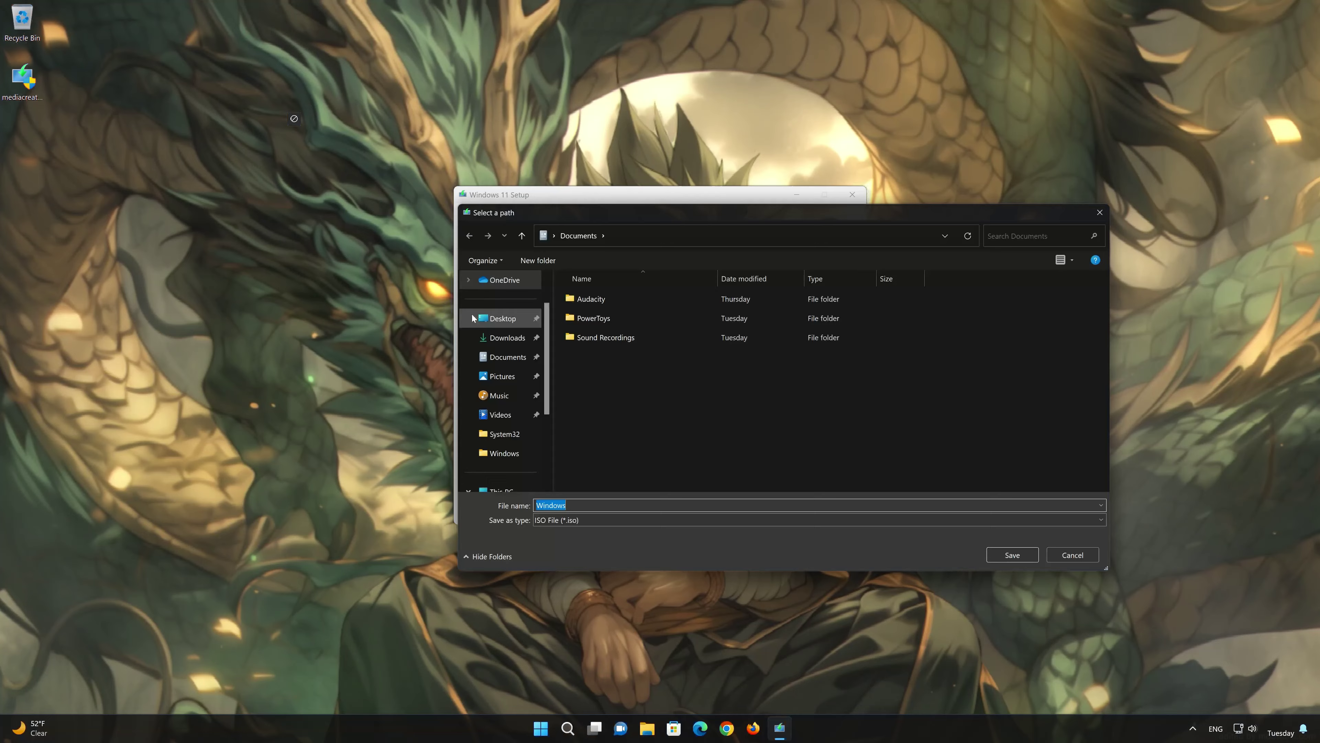
click(484, 320)
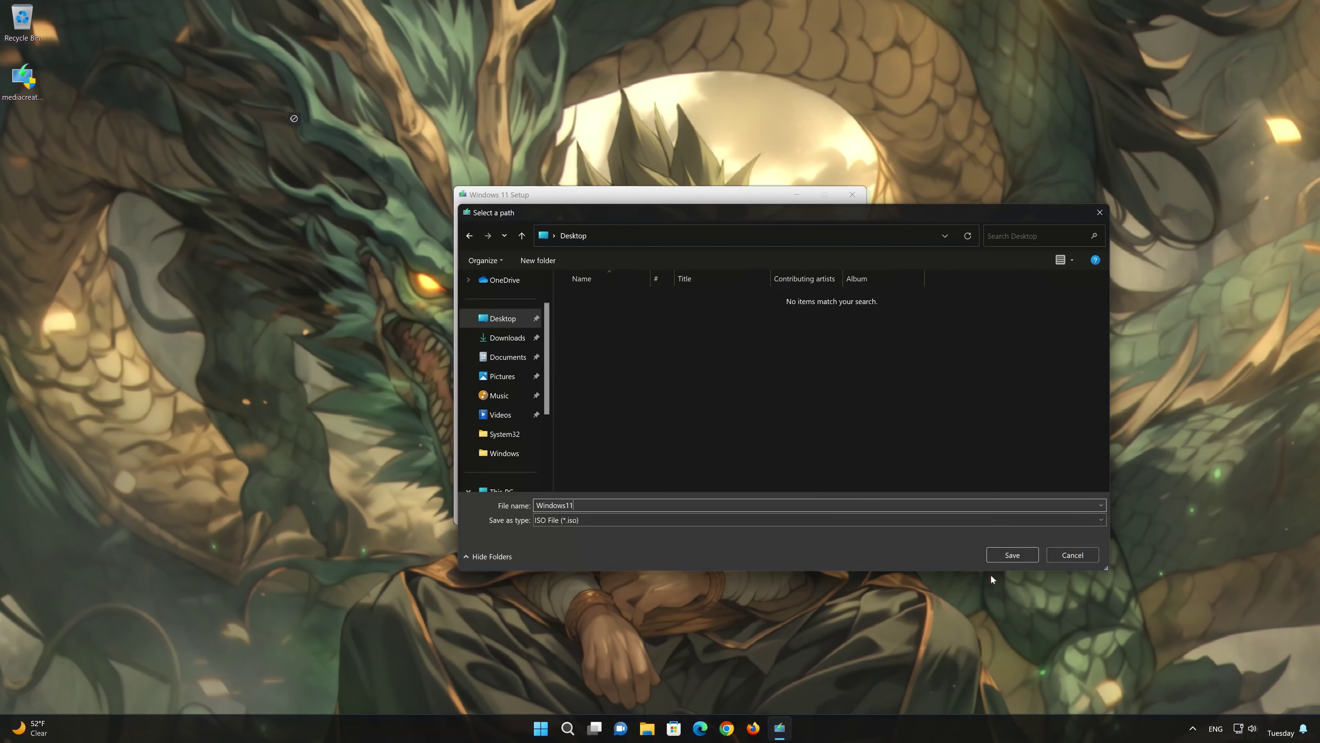
click(1012, 554)
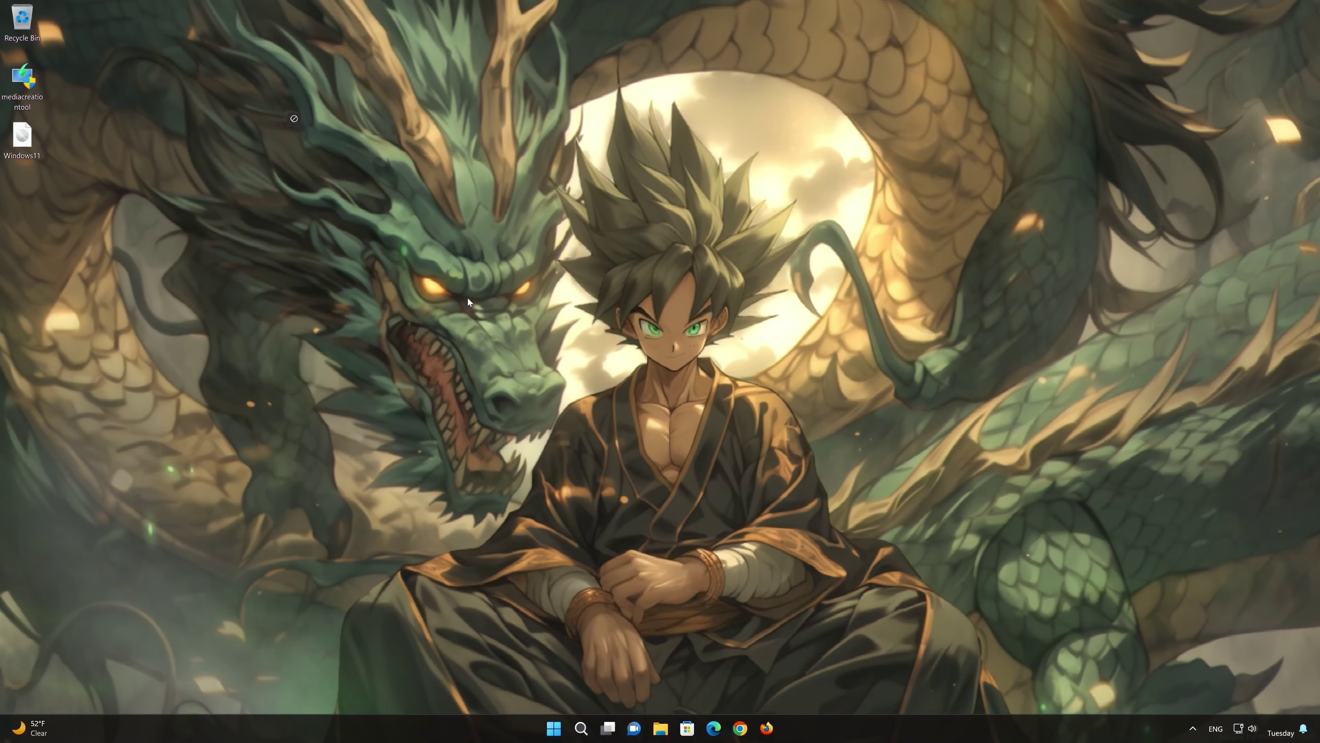
Mount the Windows11 ISO from the desktop and launch its setup application, allowing changes to the device and closing the drive window
double_click(22, 143)
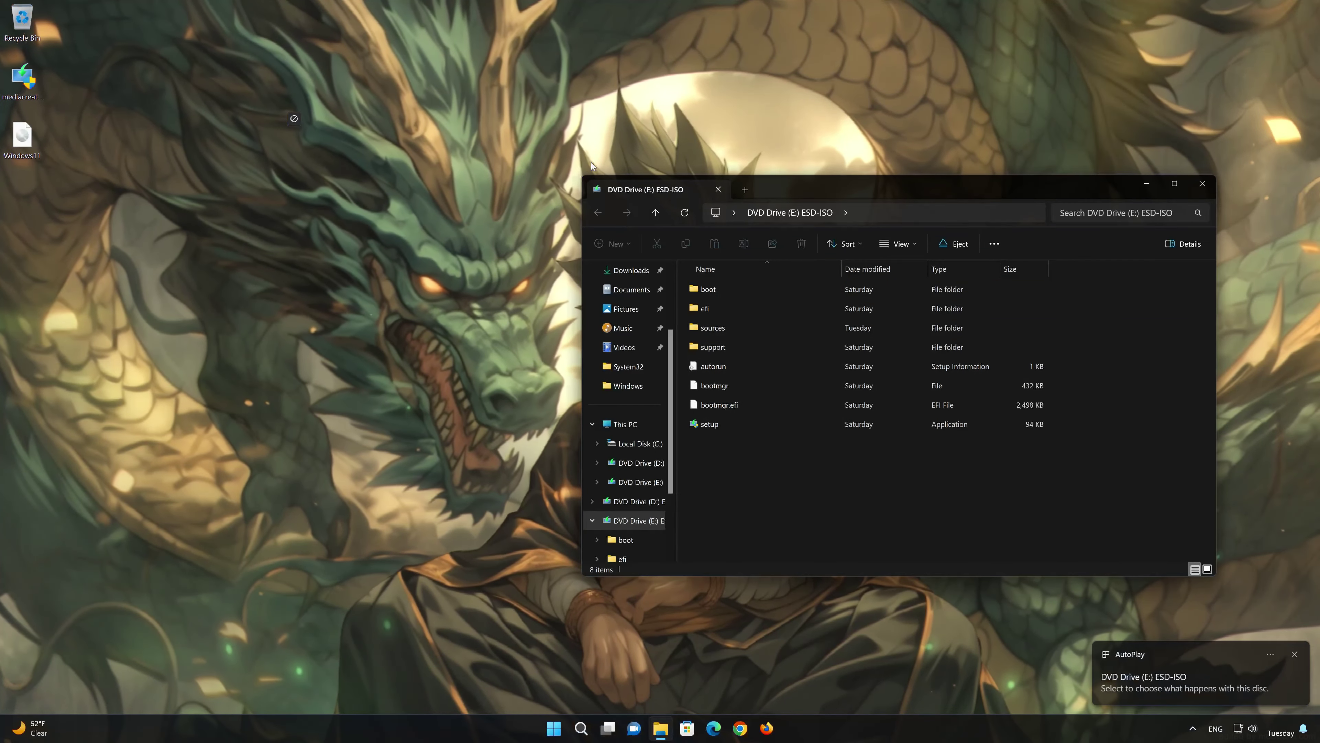
drag(802, 187, 669, 147)
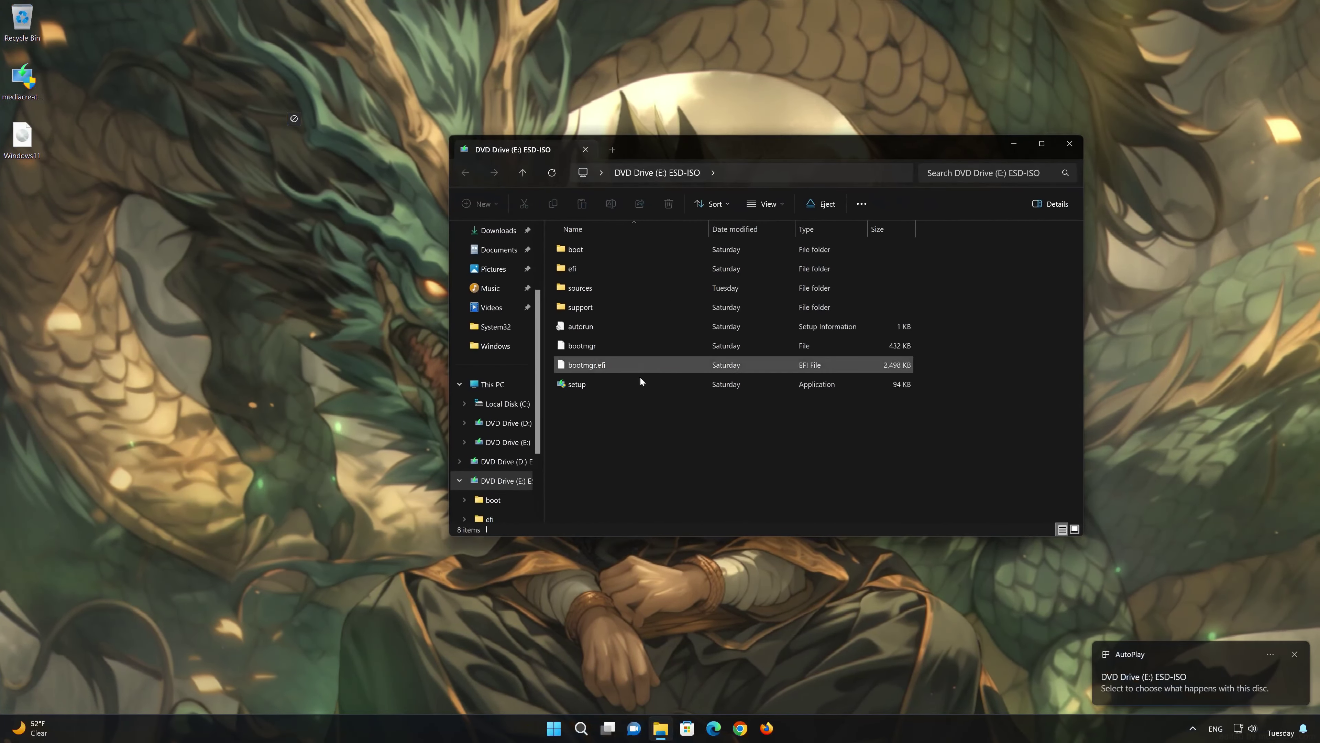
double_click(586, 385)
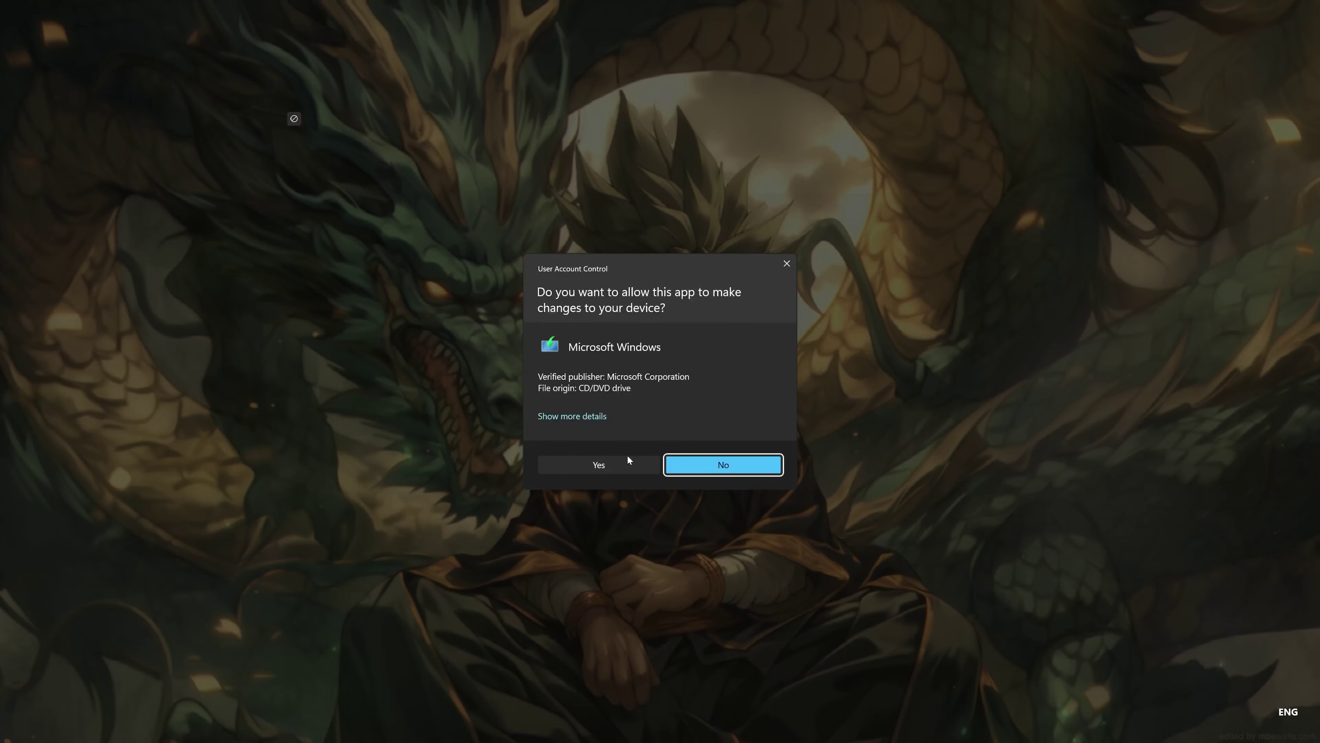
click(598, 465)
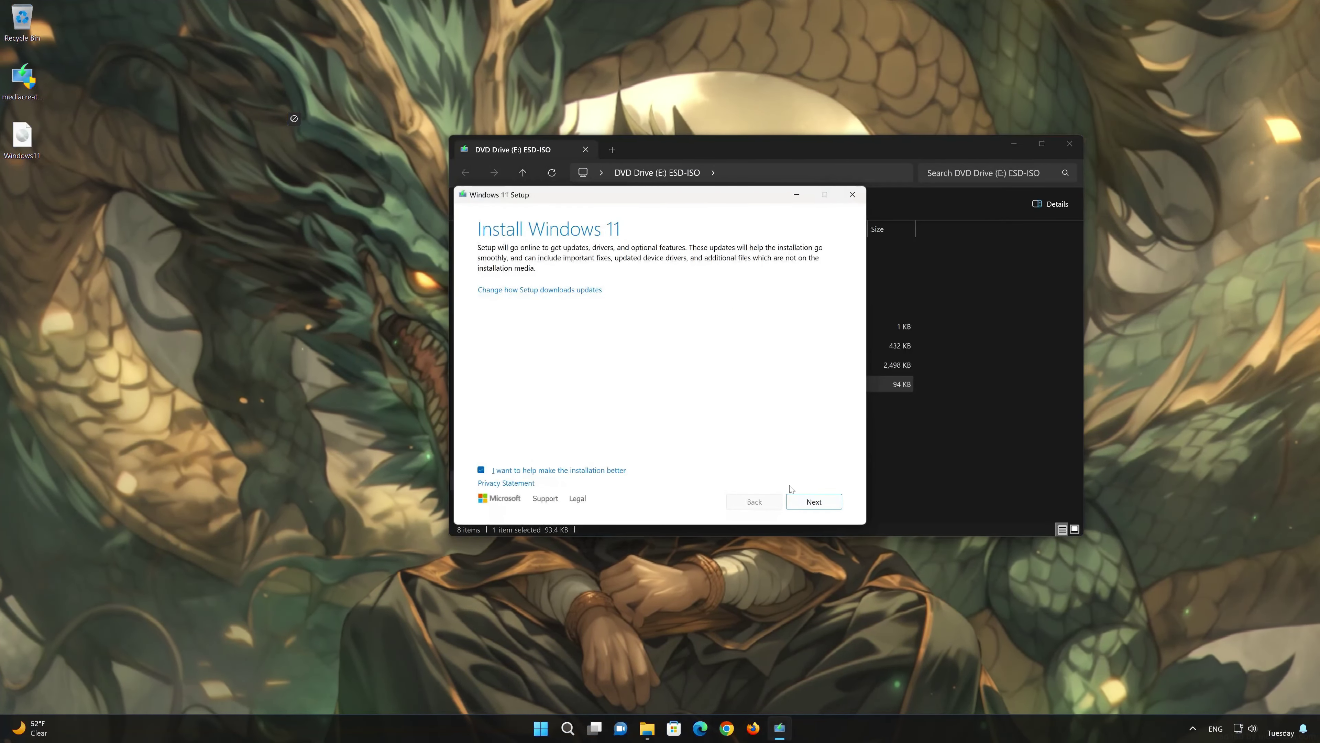
click(1068, 143)
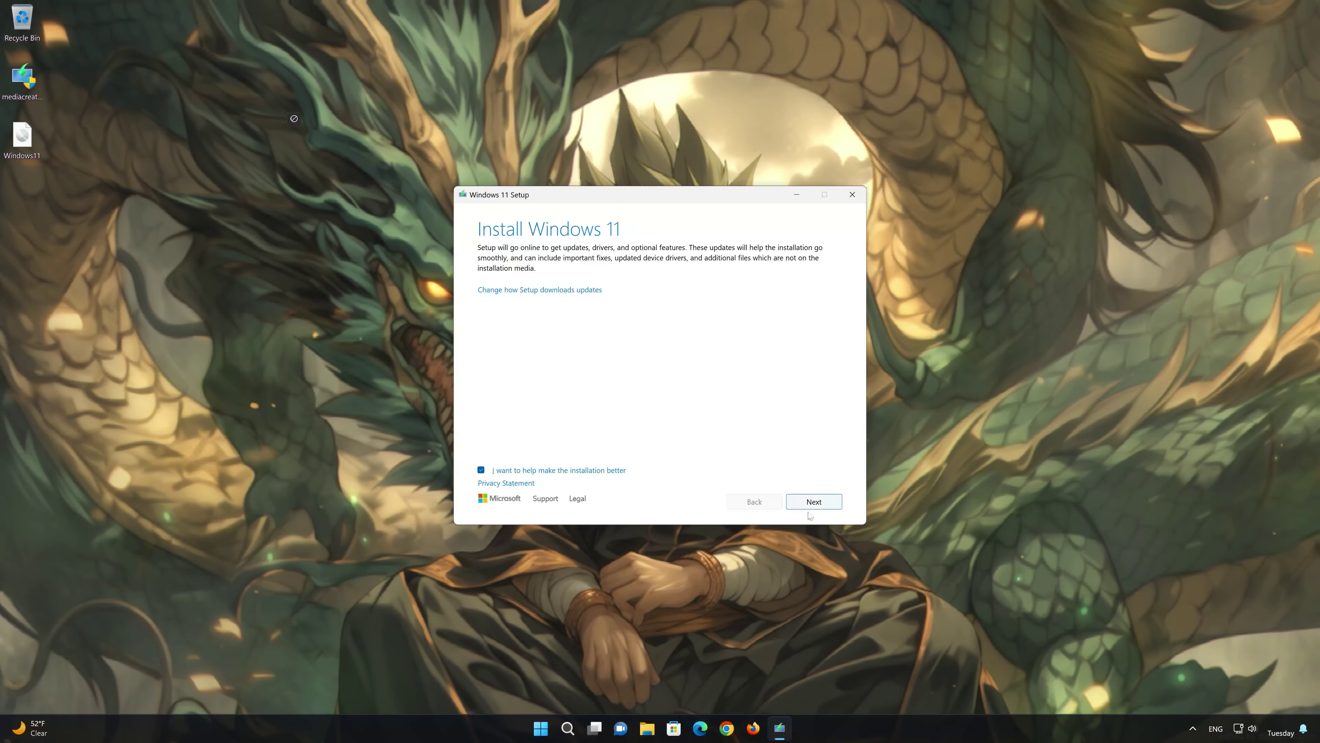
Proceed through Windows 11 Setup and start installing Windows 11 Pro with personal files and apps kept
click(814, 503)
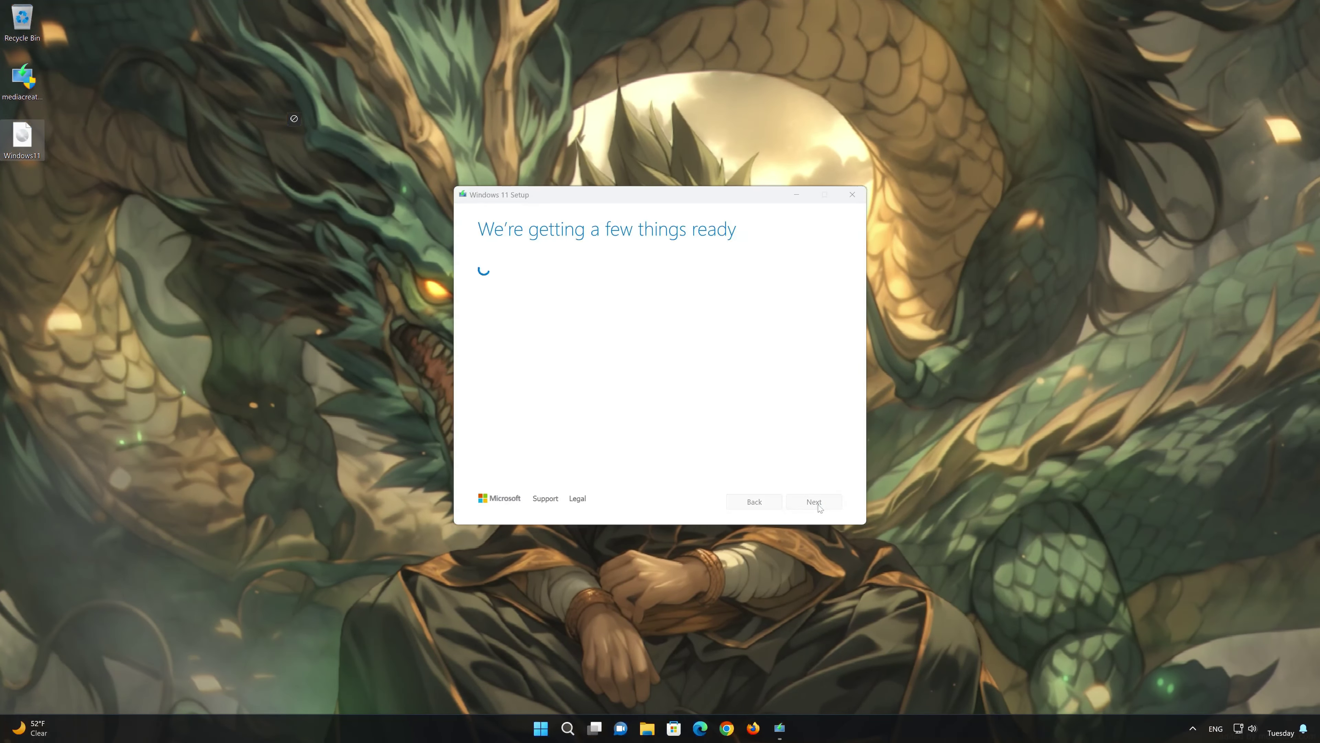
click(817, 505)
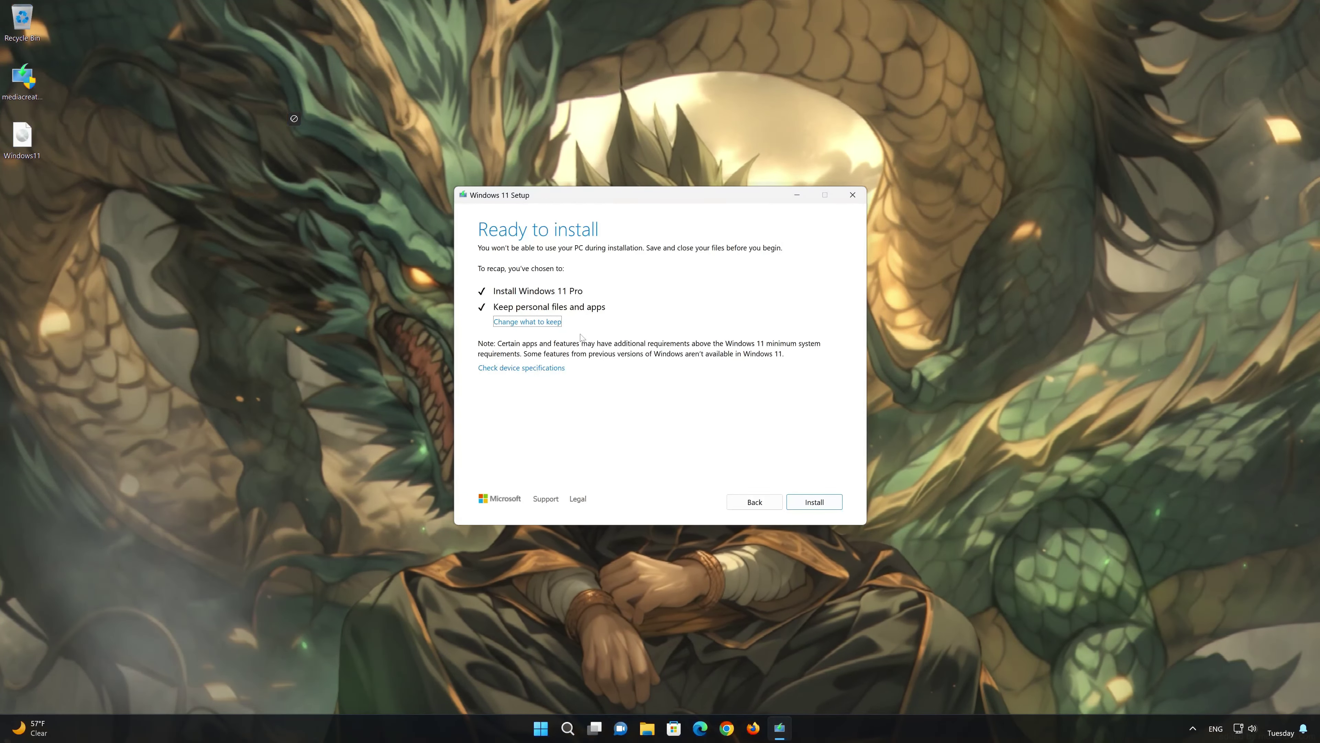
click(804, 505)
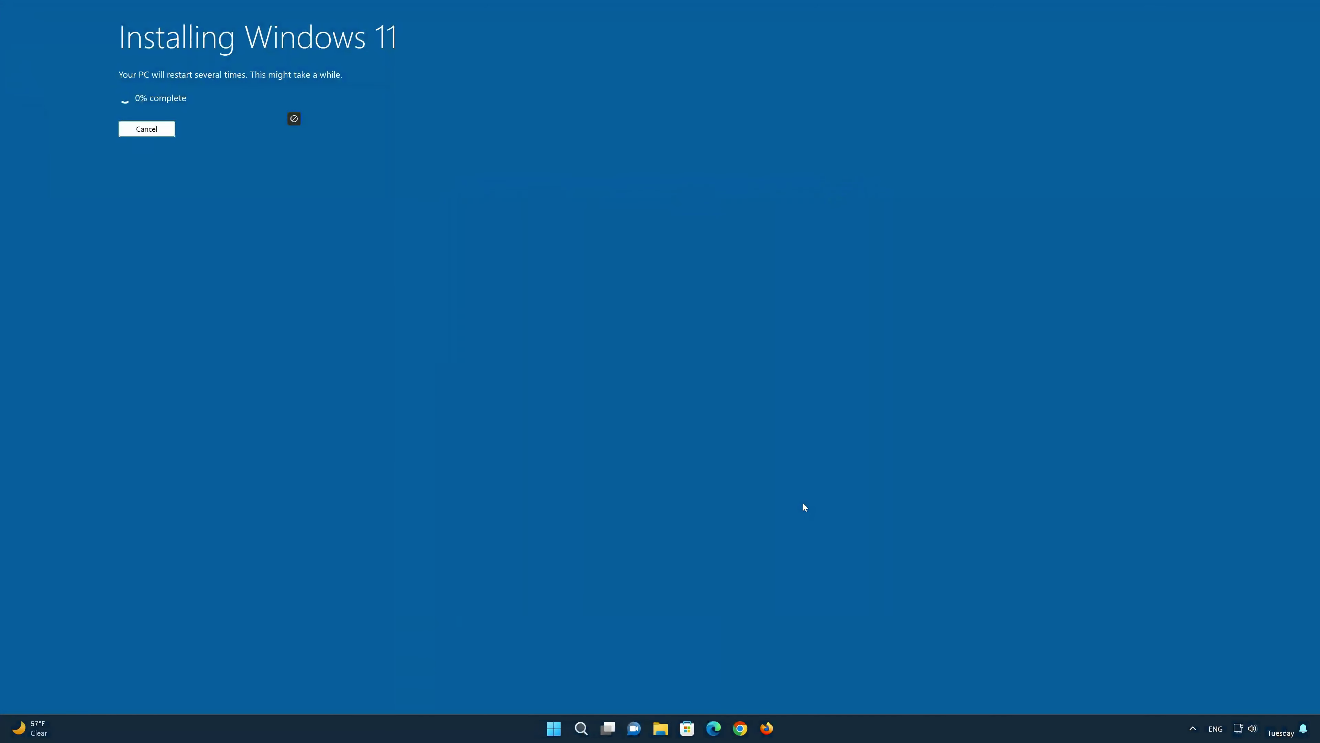